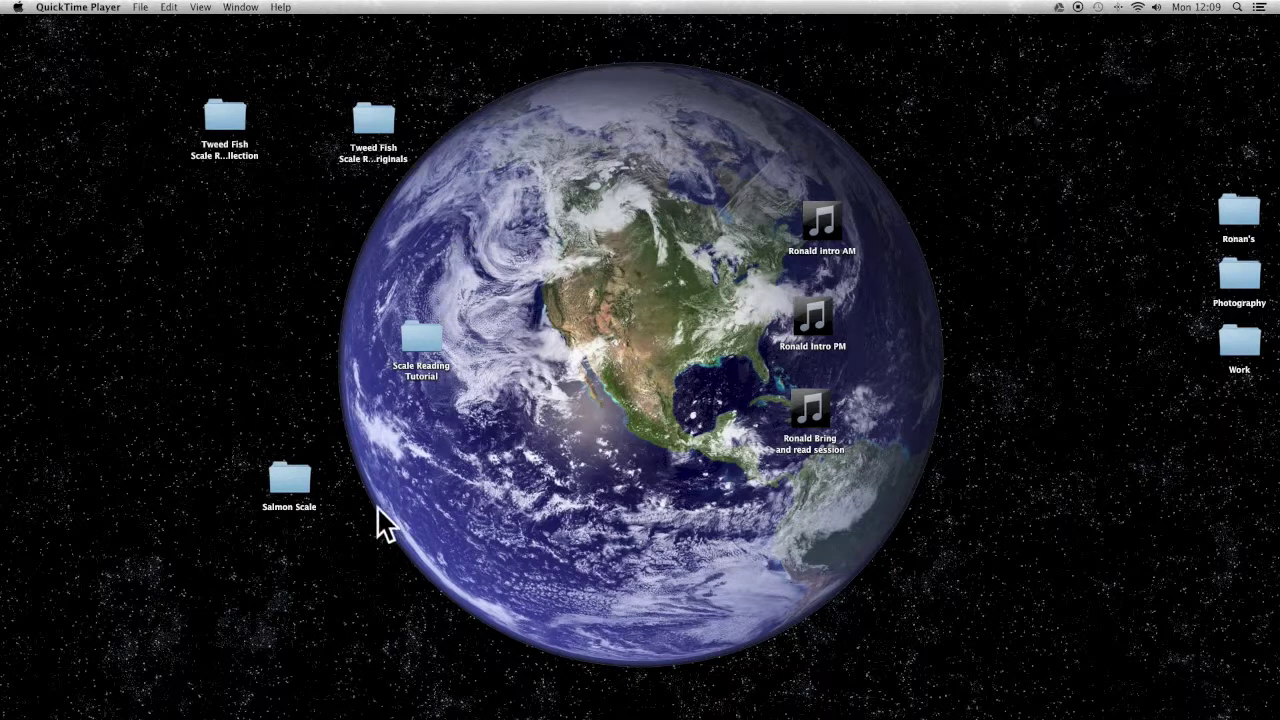
Step: Launch EOS Utility and open the EOS 7D's Remote Live View of the salmon scale
mouse_move(300, 706)
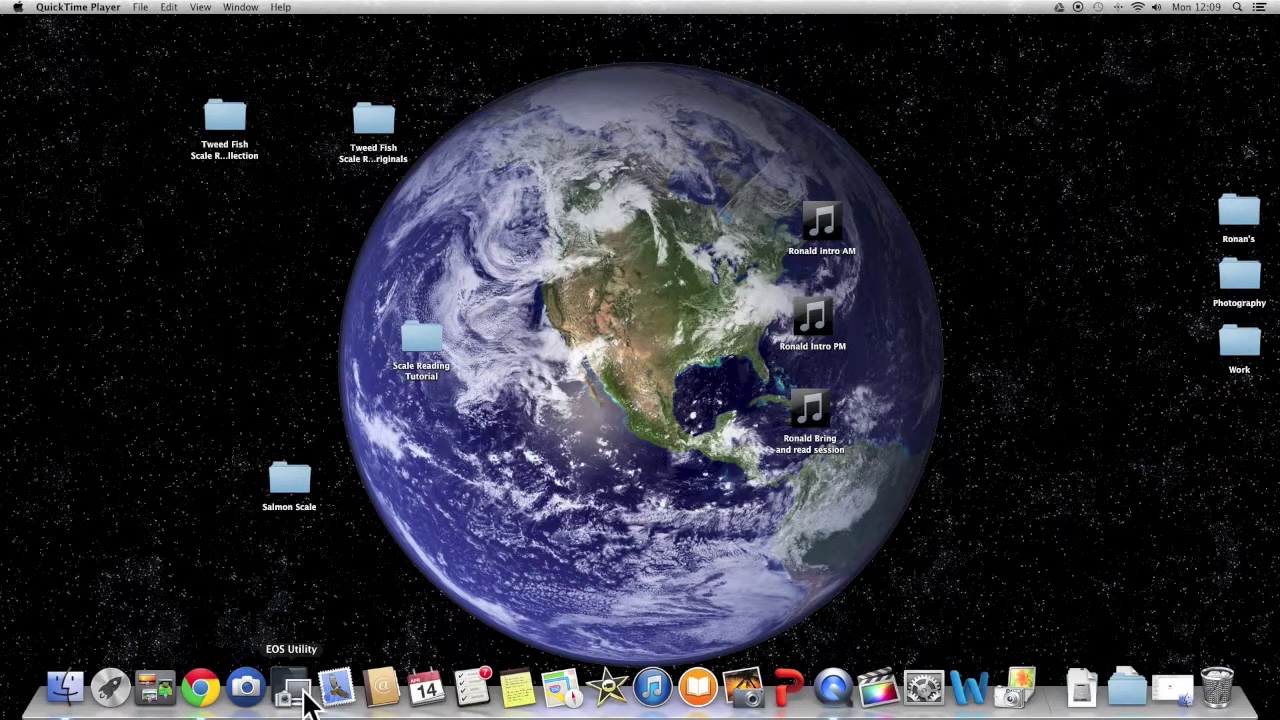
click(292, 690)
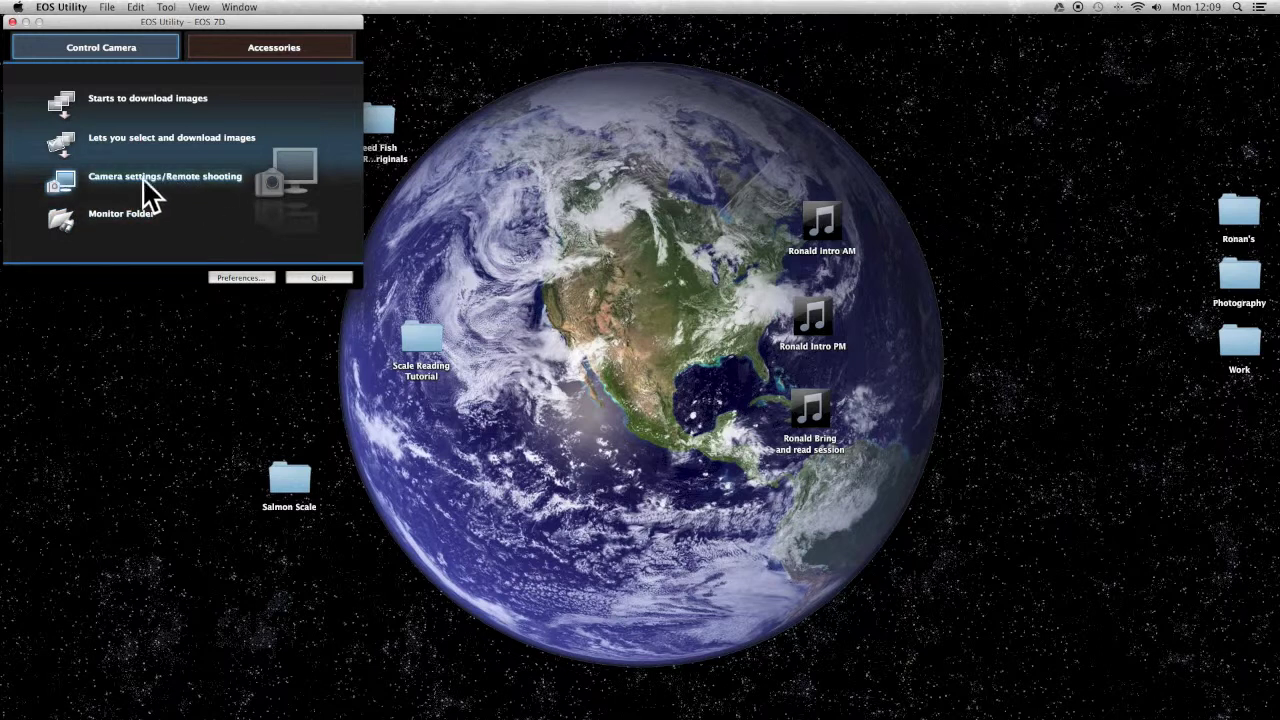
click(185, 180)
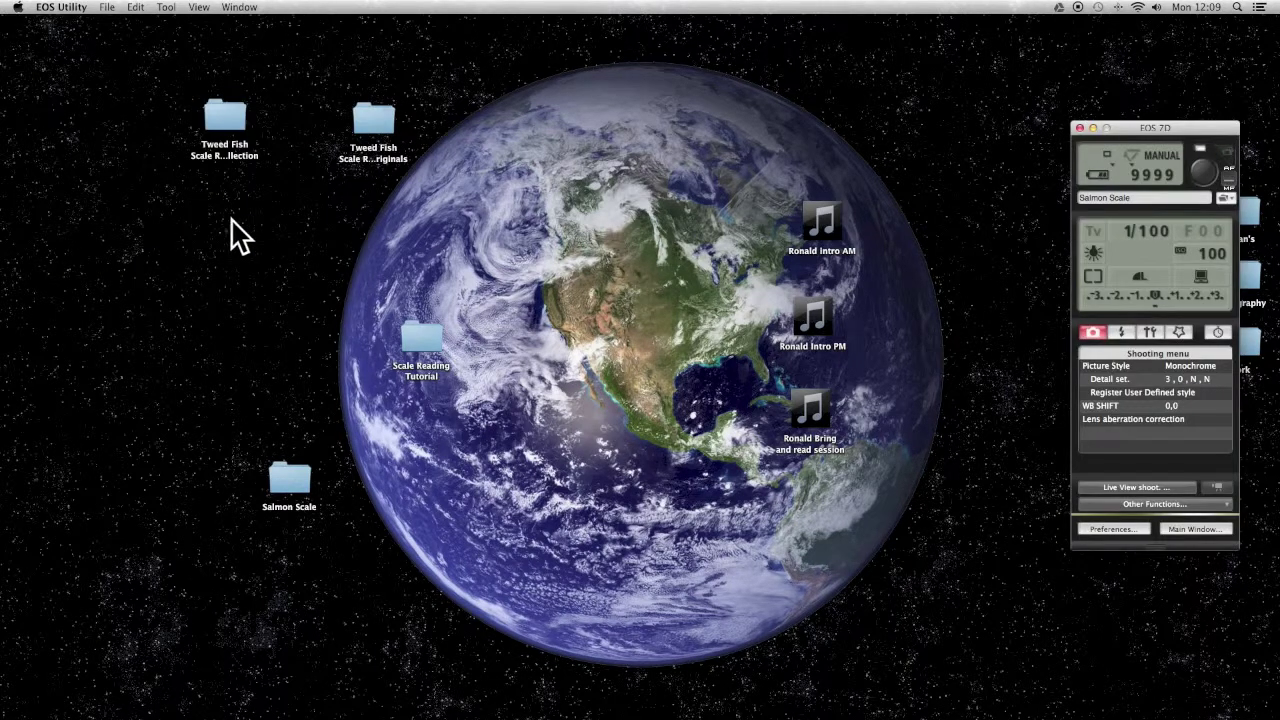
click(1131, 488)
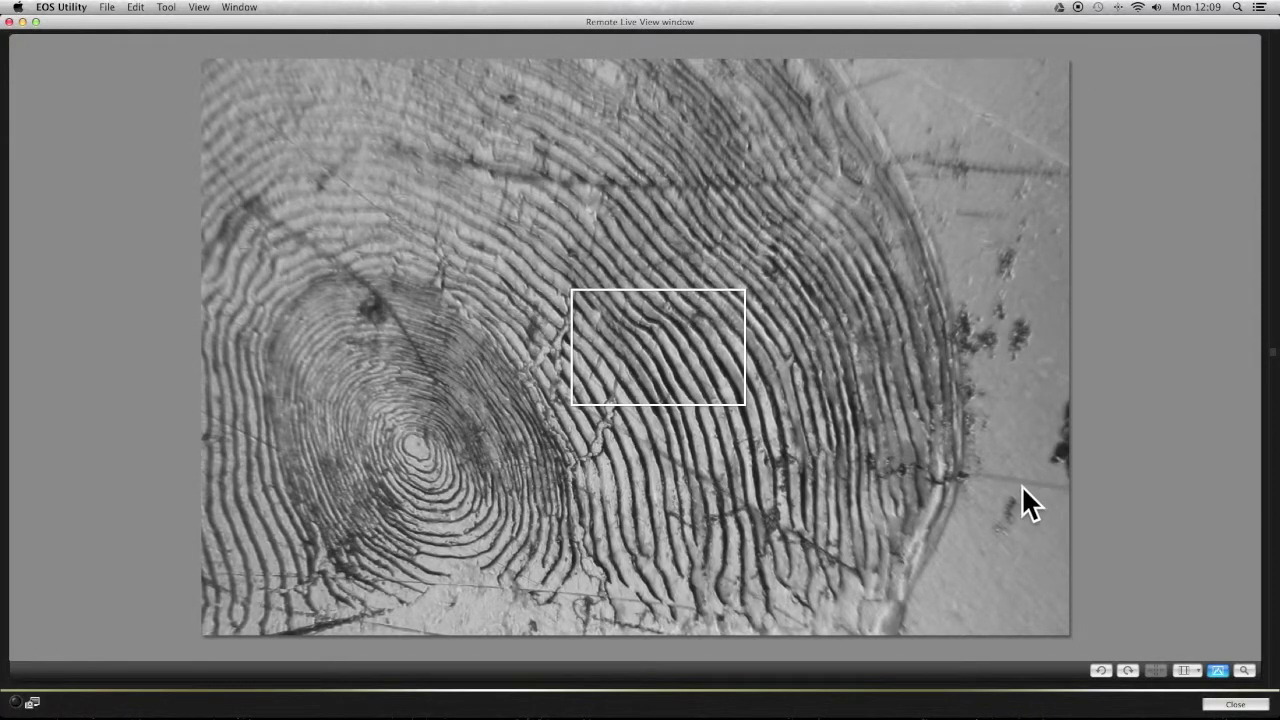
Step: Bring the EOS 7D panel forward and shoot the first photo of the salmon scale
click(16, 702)
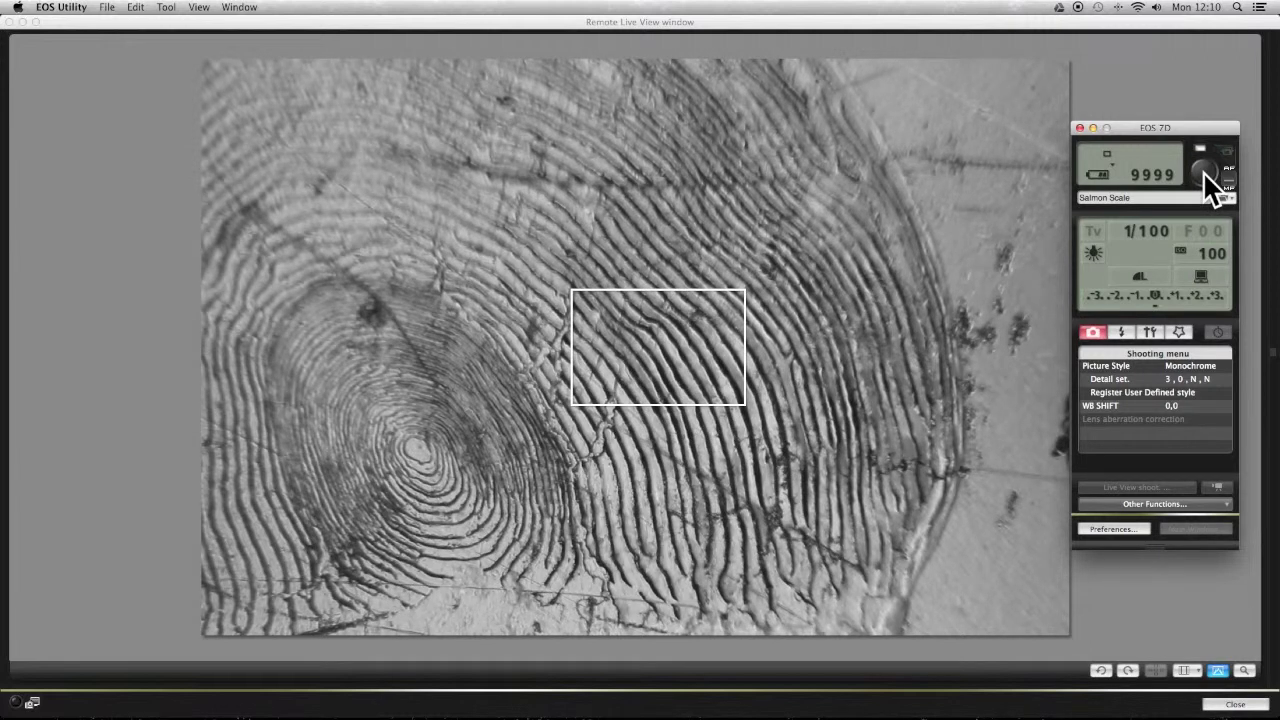
click(1203, 171)
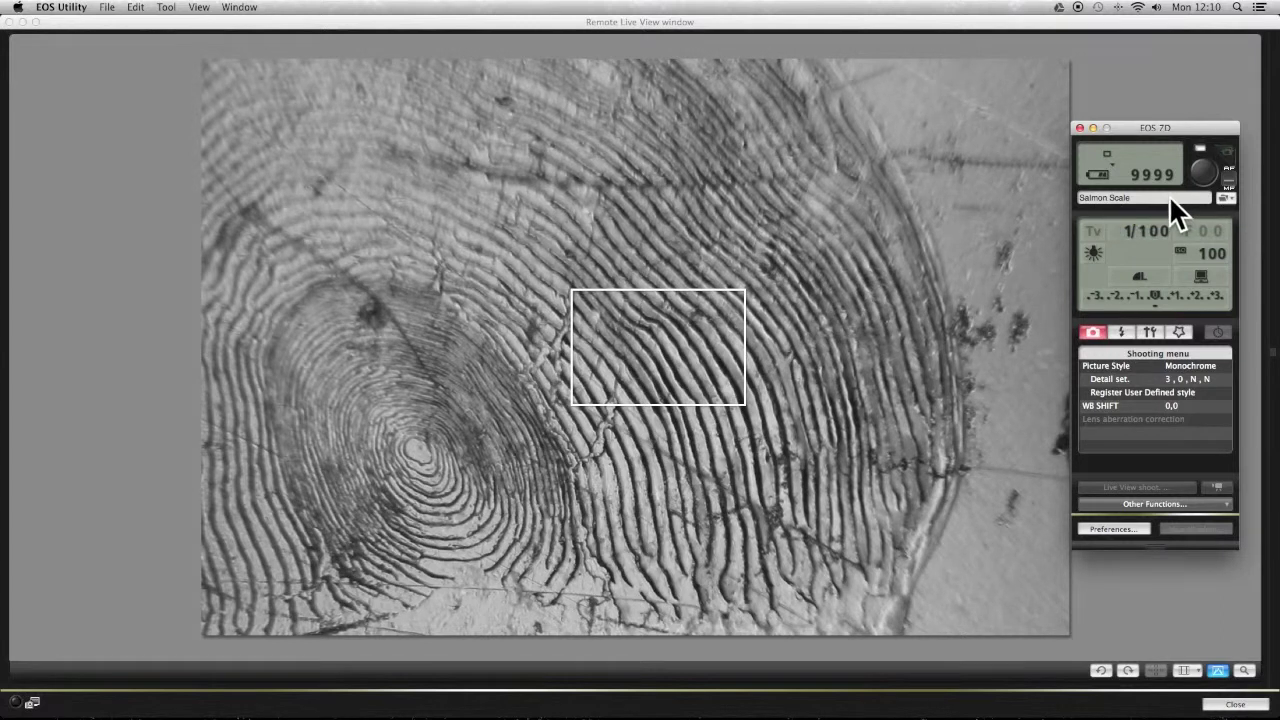
Step: Set EOS Utility's photo destination to the Desktop's Salmon Scale folder in Preferences
click(1224, 198)
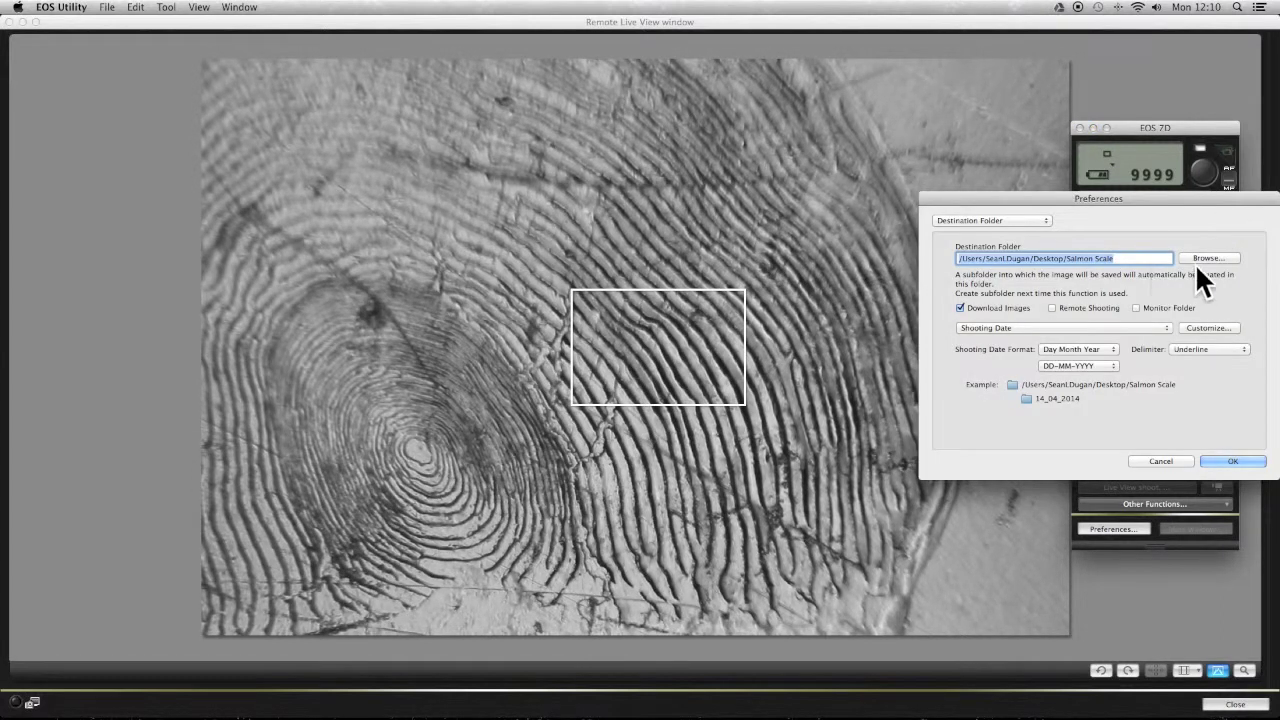
click(1208, 258)
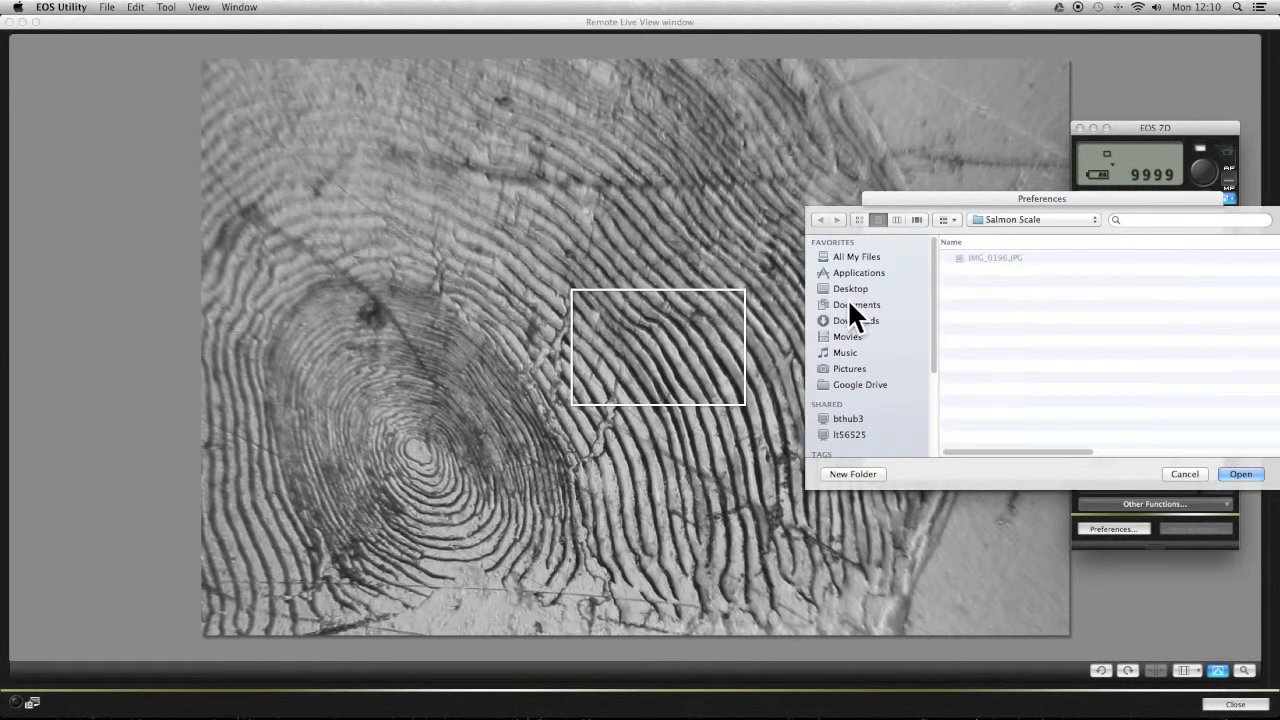
click(851, 288)
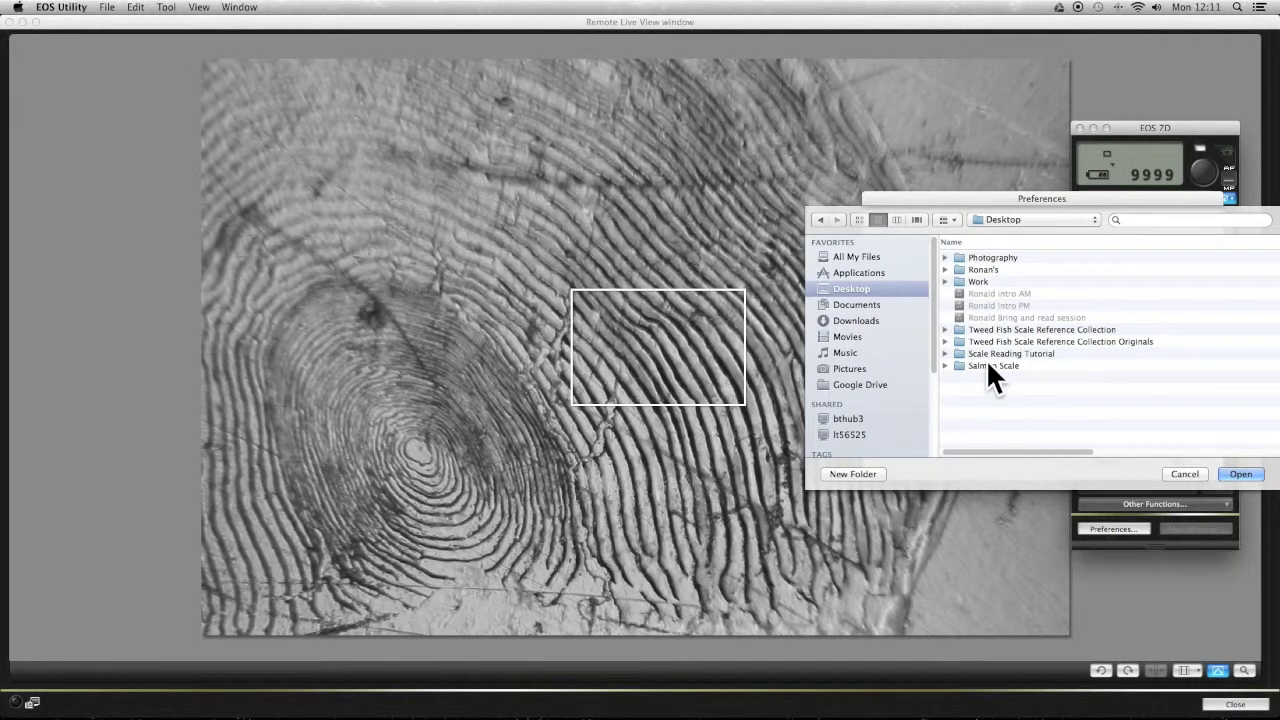
click(986, 365)
double_click(986, 365)
click(1240, 474)
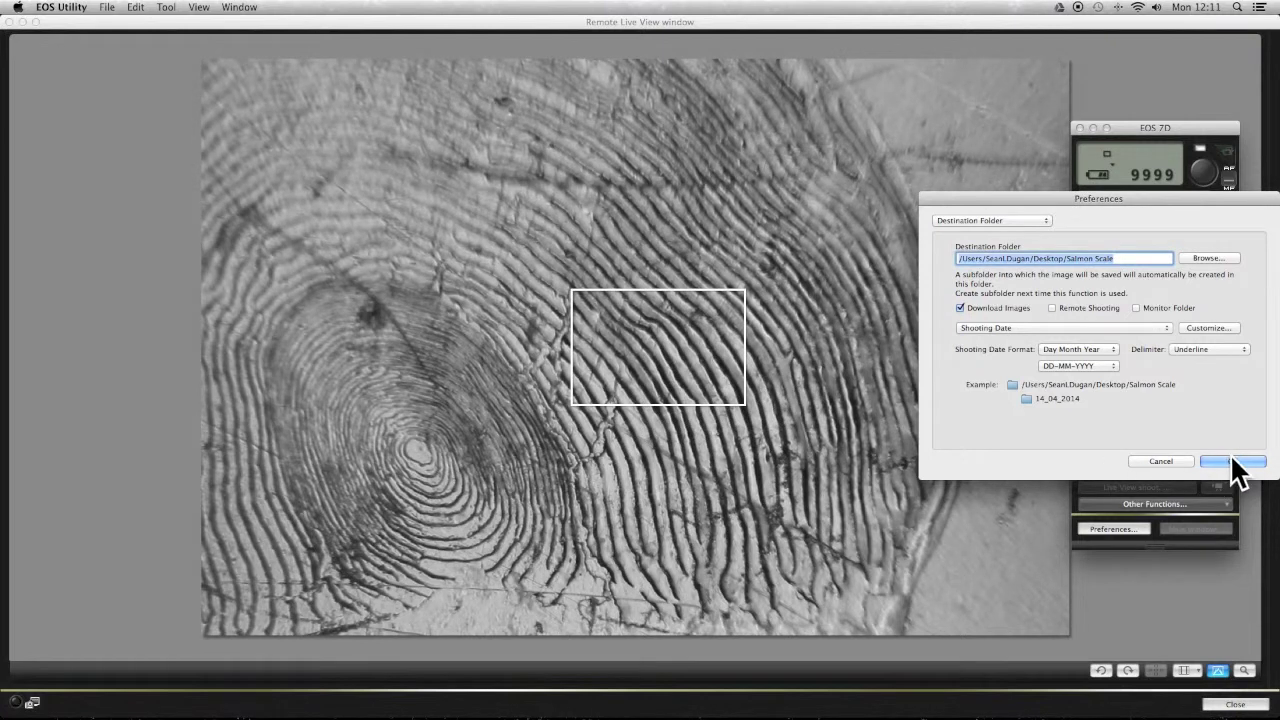
click(1232, 463)
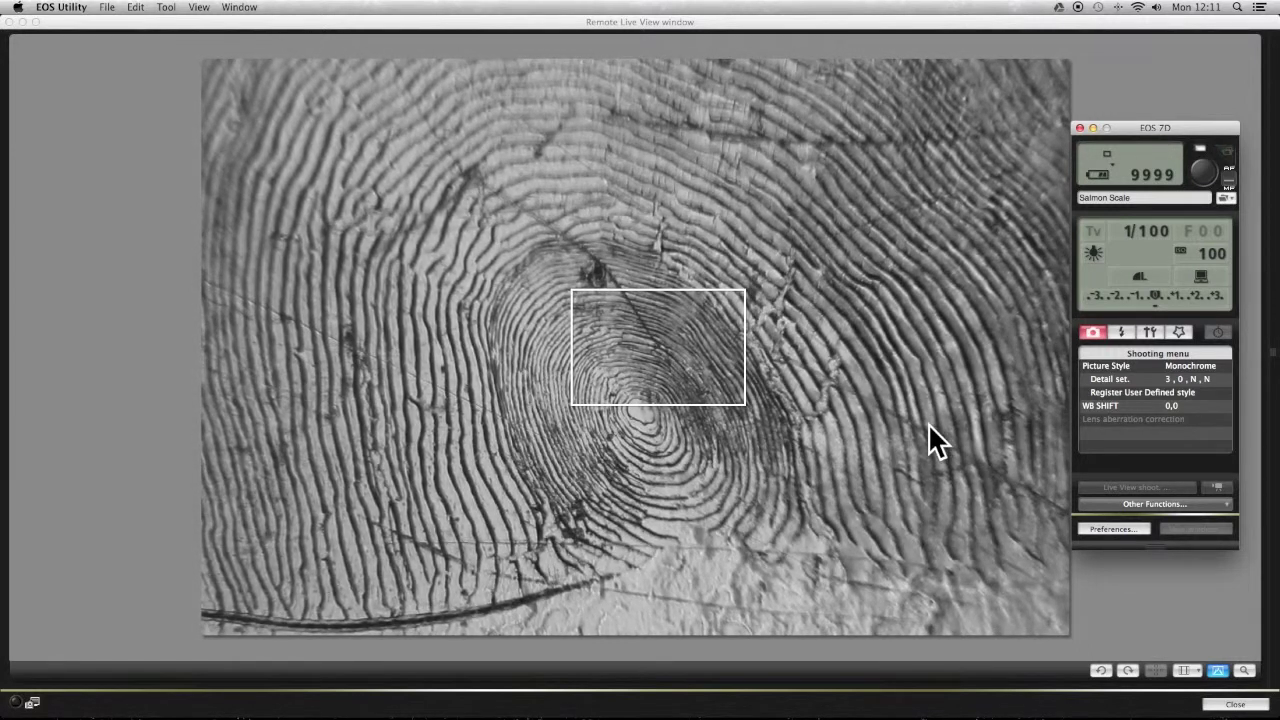
Step: Capture a photo of the scale's nucleus at its centre
click(1202, 169)
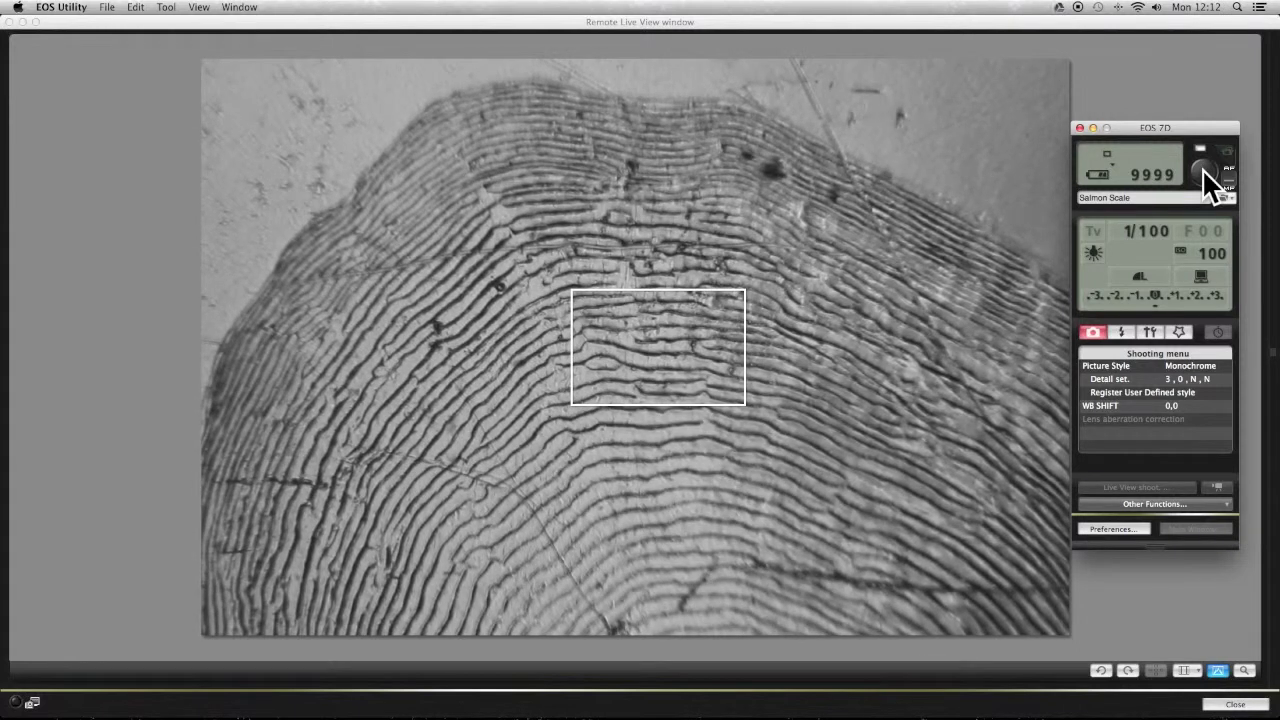
Step: Capture overlapping photos of the scale's upper edge and right edge
click(1202, 168)
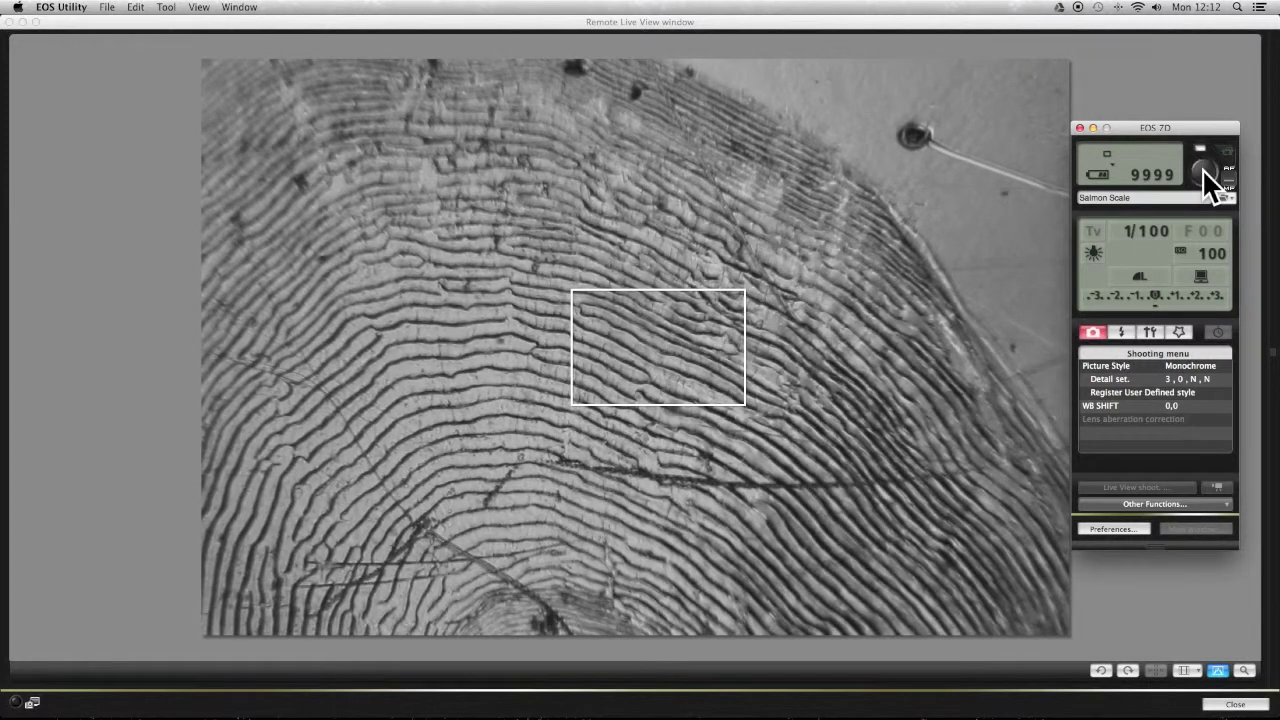
click(1202, 168)
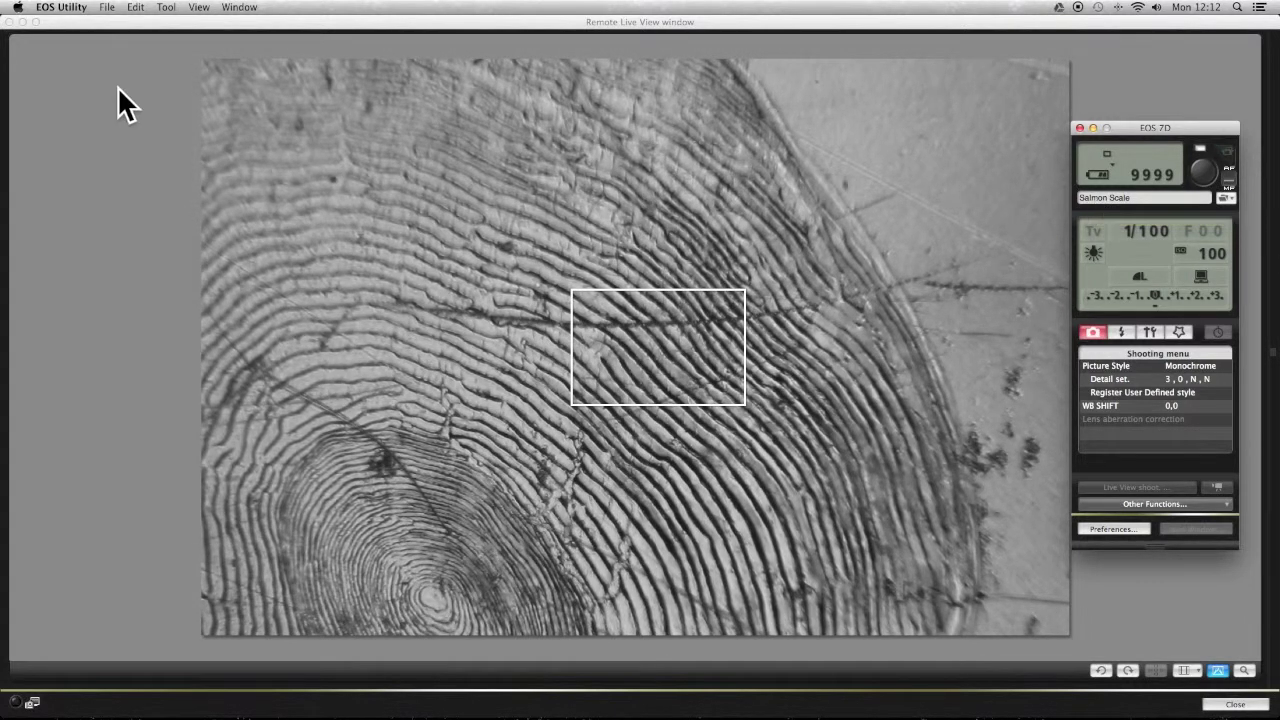
click(8, 28)
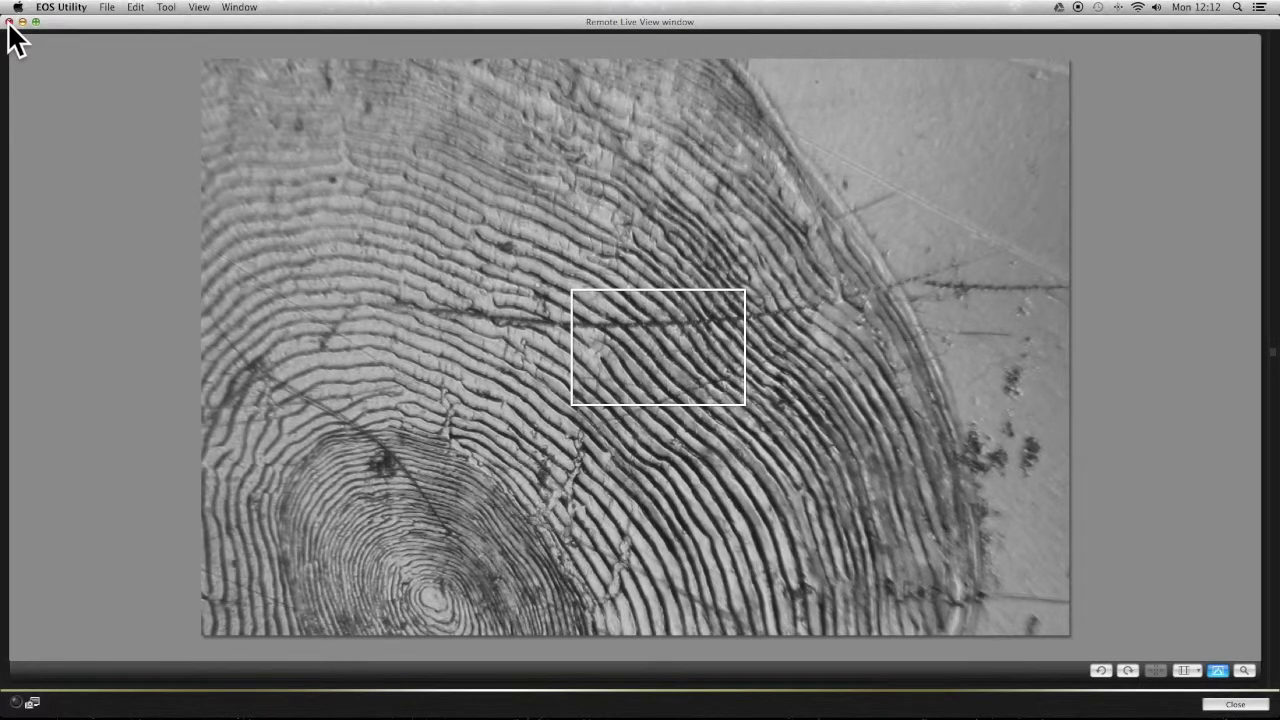
Step: Close Remote Live View and launch Photoshop Elements into an empty Full Edit workspace
click(9, 22)
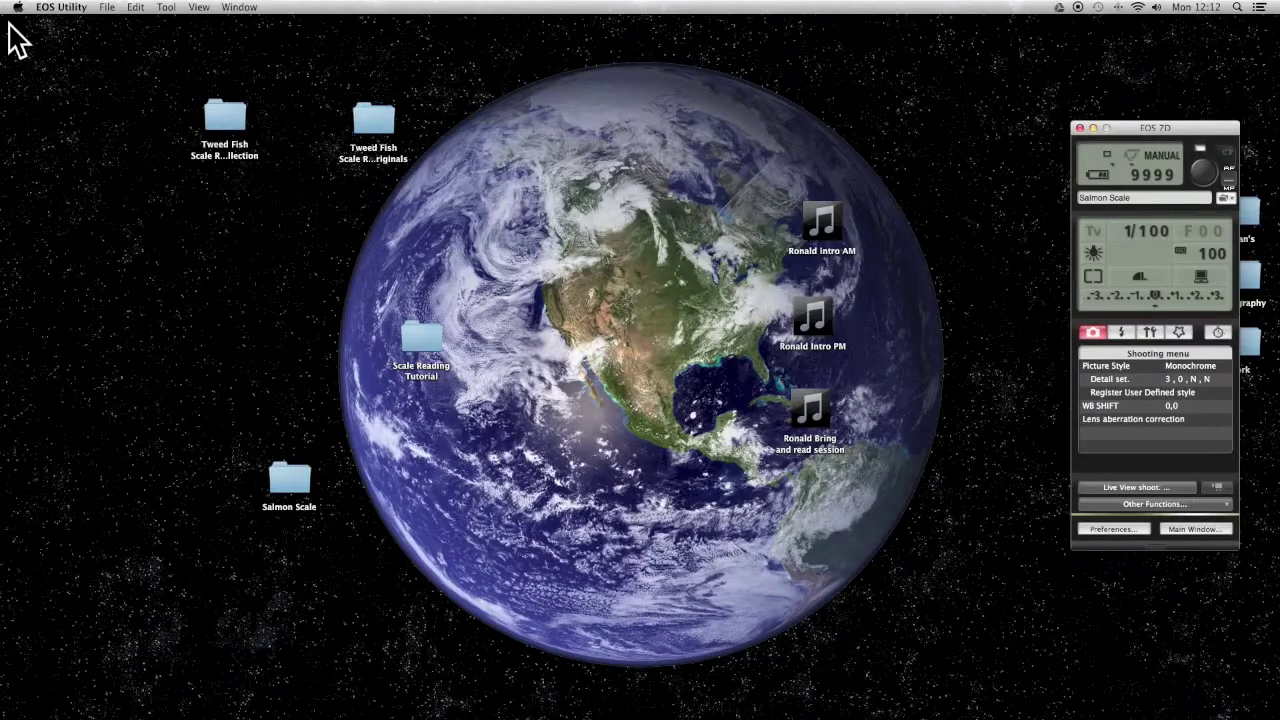
mouse_move(300, 708)
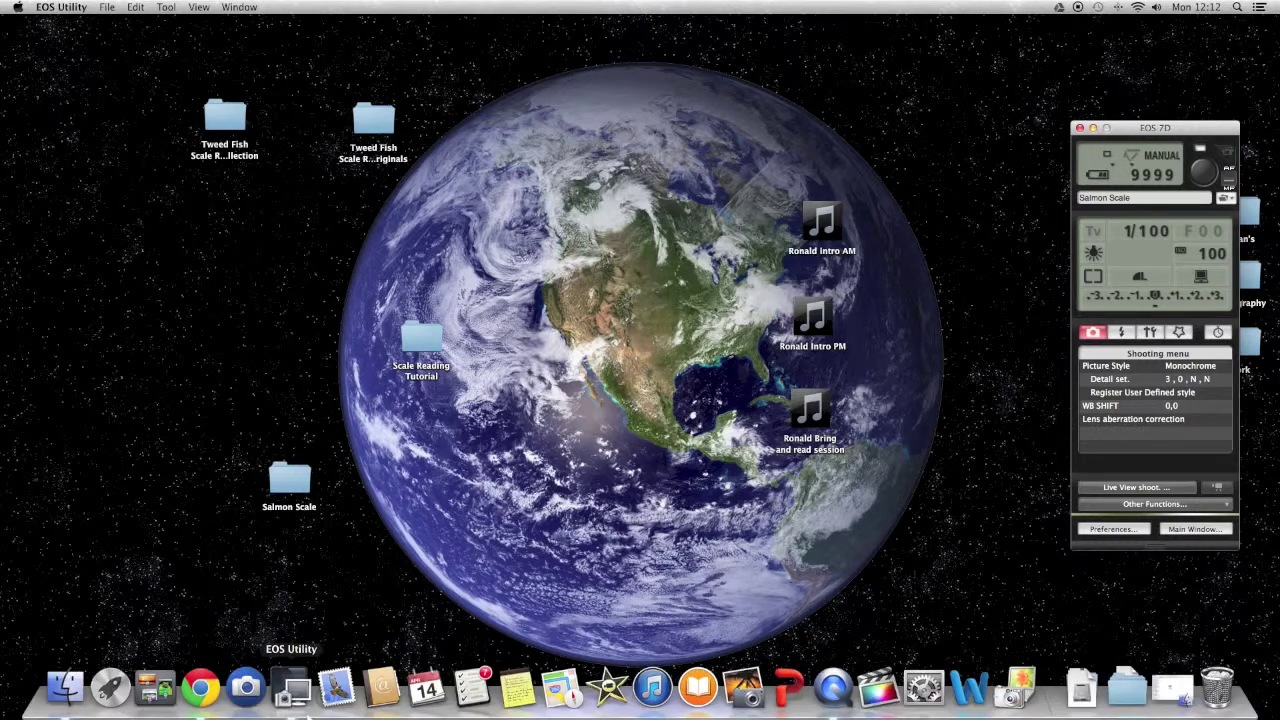
click(248, 688)
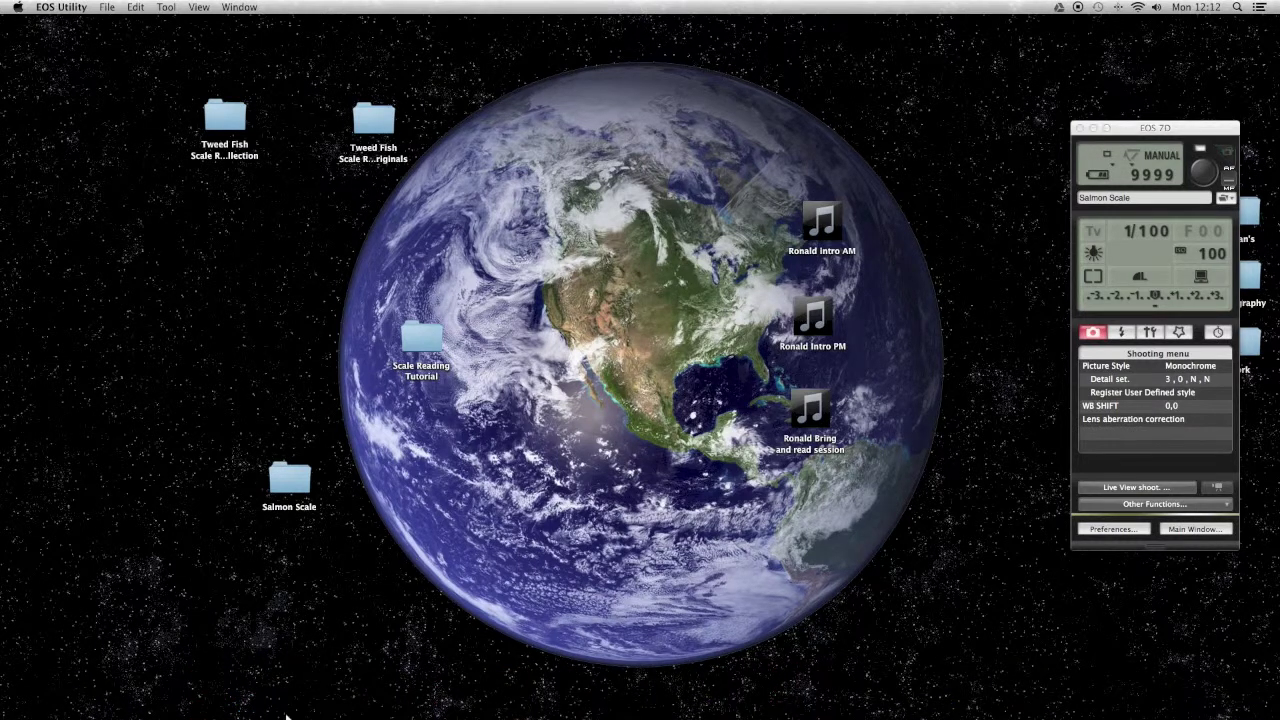
mouse_move(283, 712)
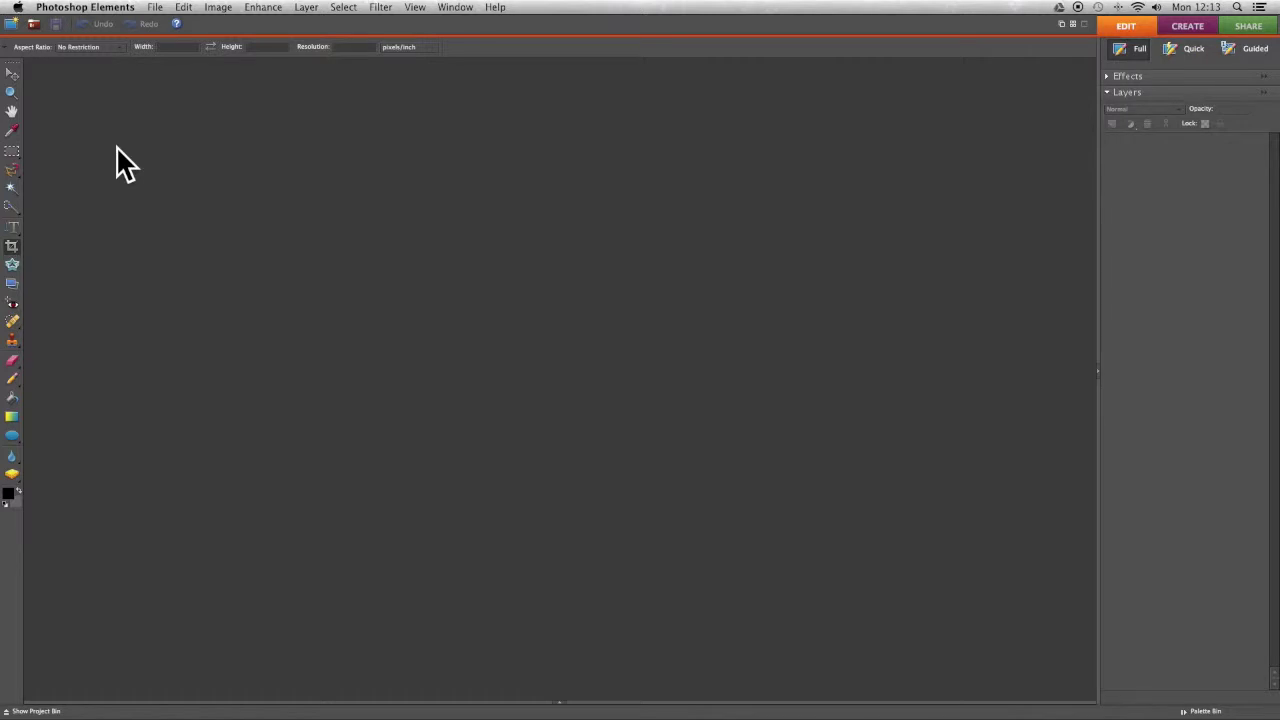
Step: Stitch IMG_0196–IMG_0202 from the Salmon Scale folder into a Photomerge Panorama
click(156, 9)
mouse_move(170, 23)
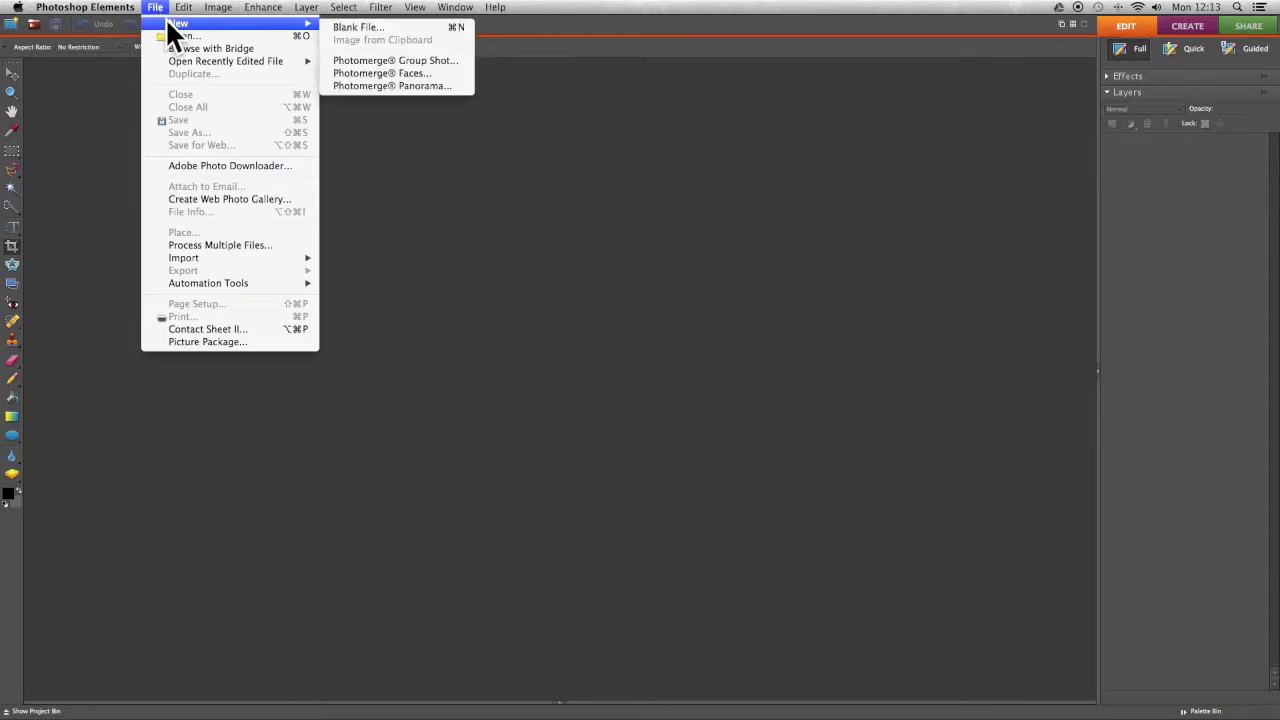
click(406, 86)
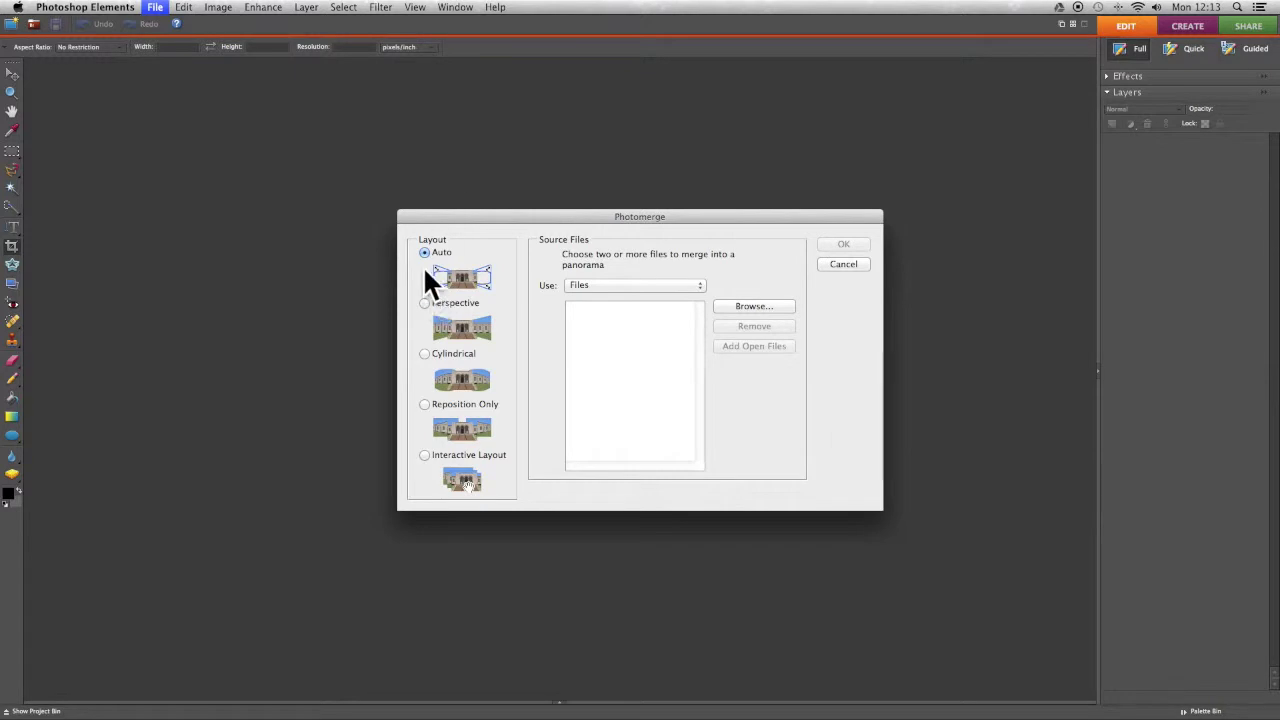
click(756, 308)
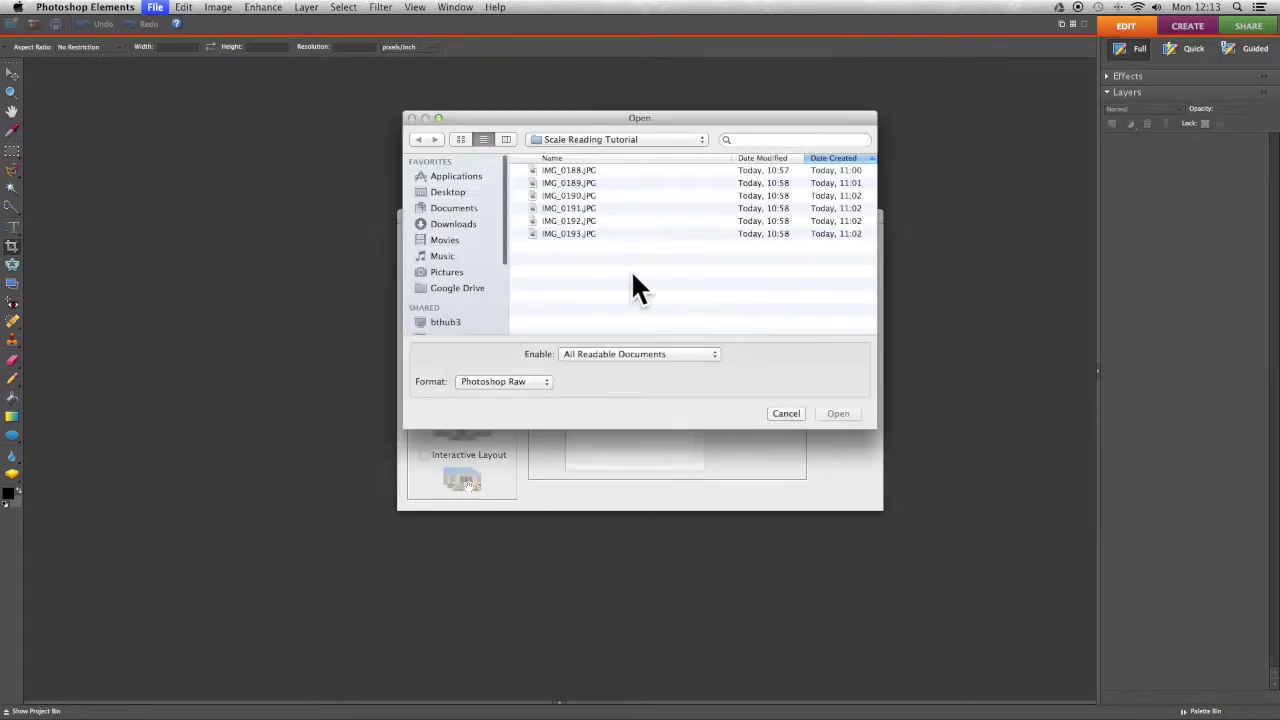
click(456, 192)
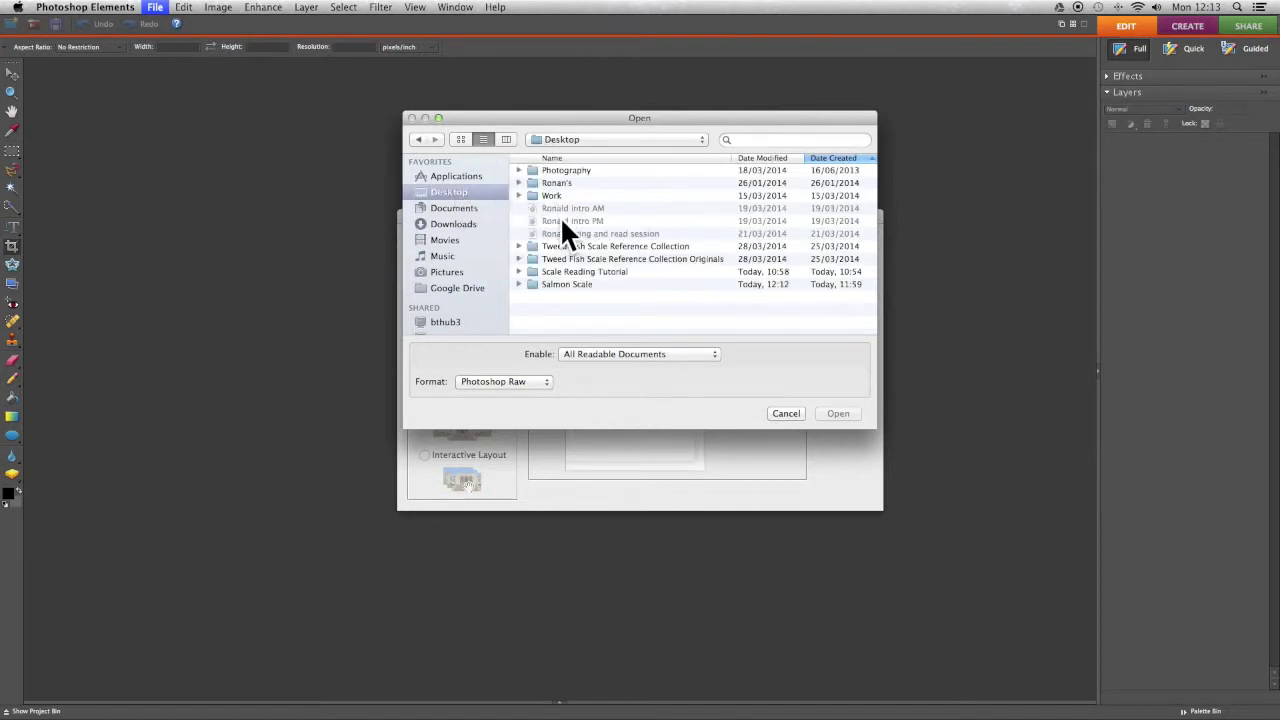
double_click(565, 284)
click(580, 170)
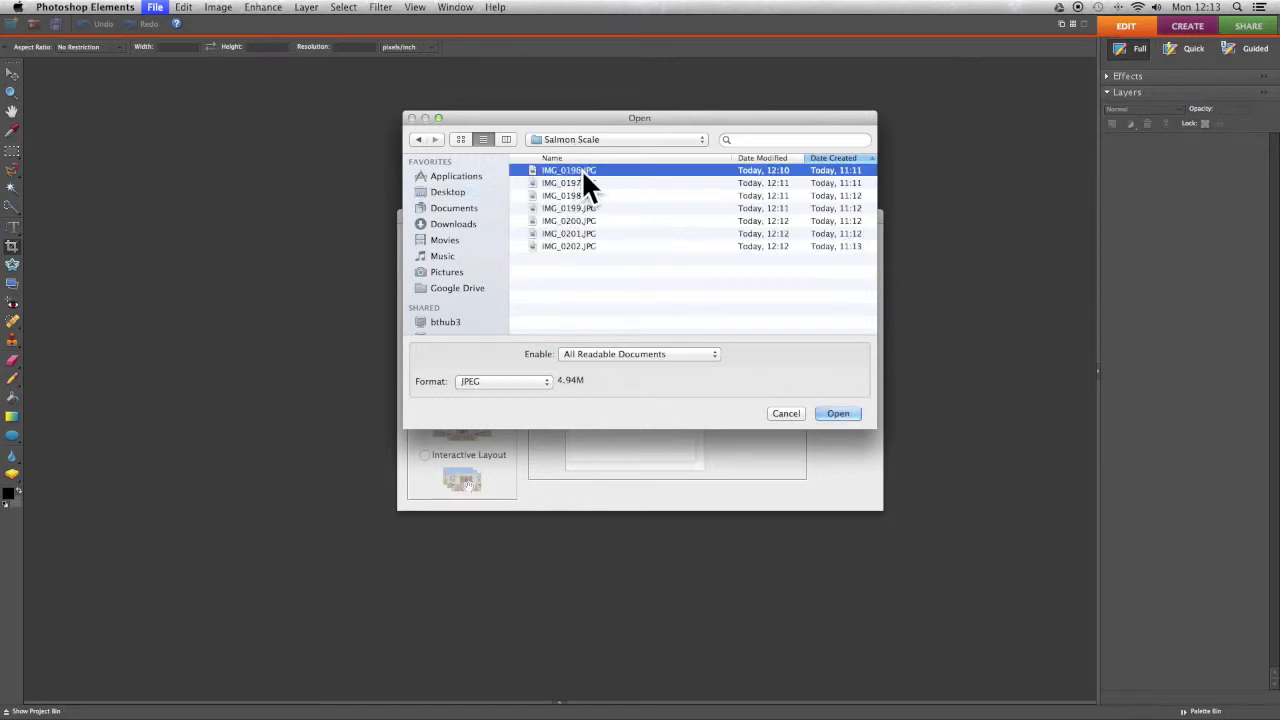
shift+click(592, 246)
click(830, 413)
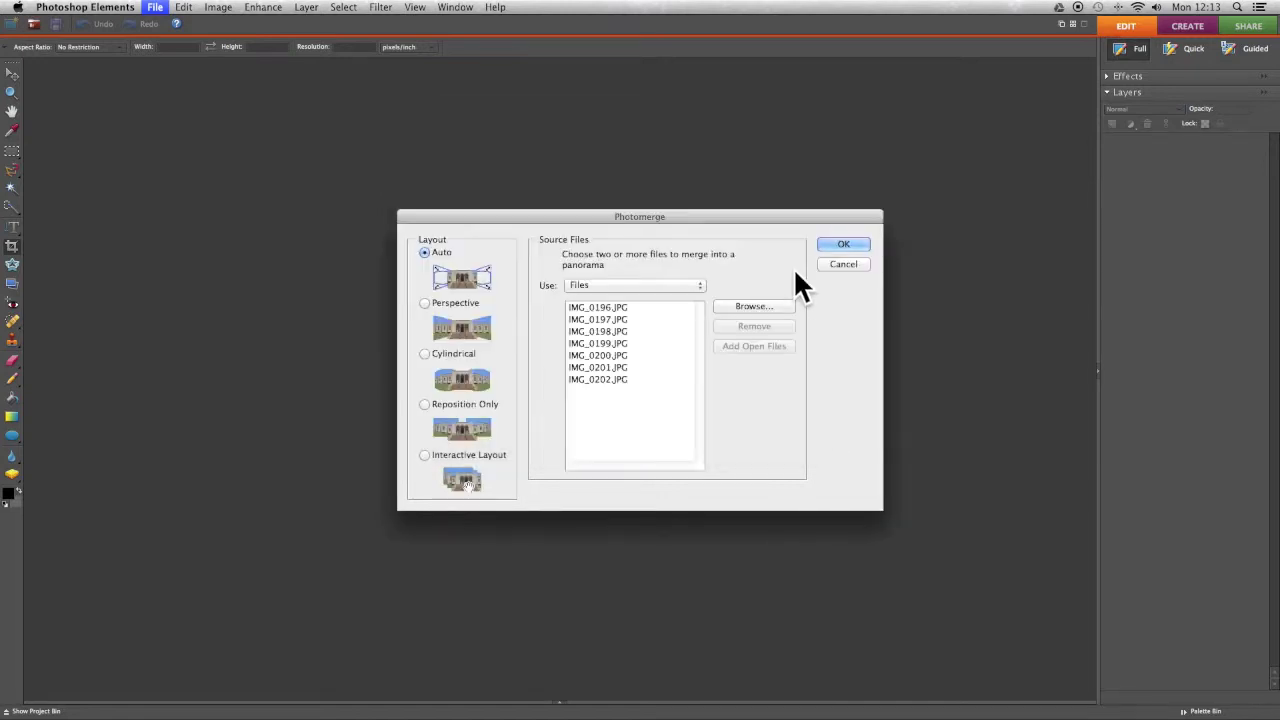
click(839, 250)
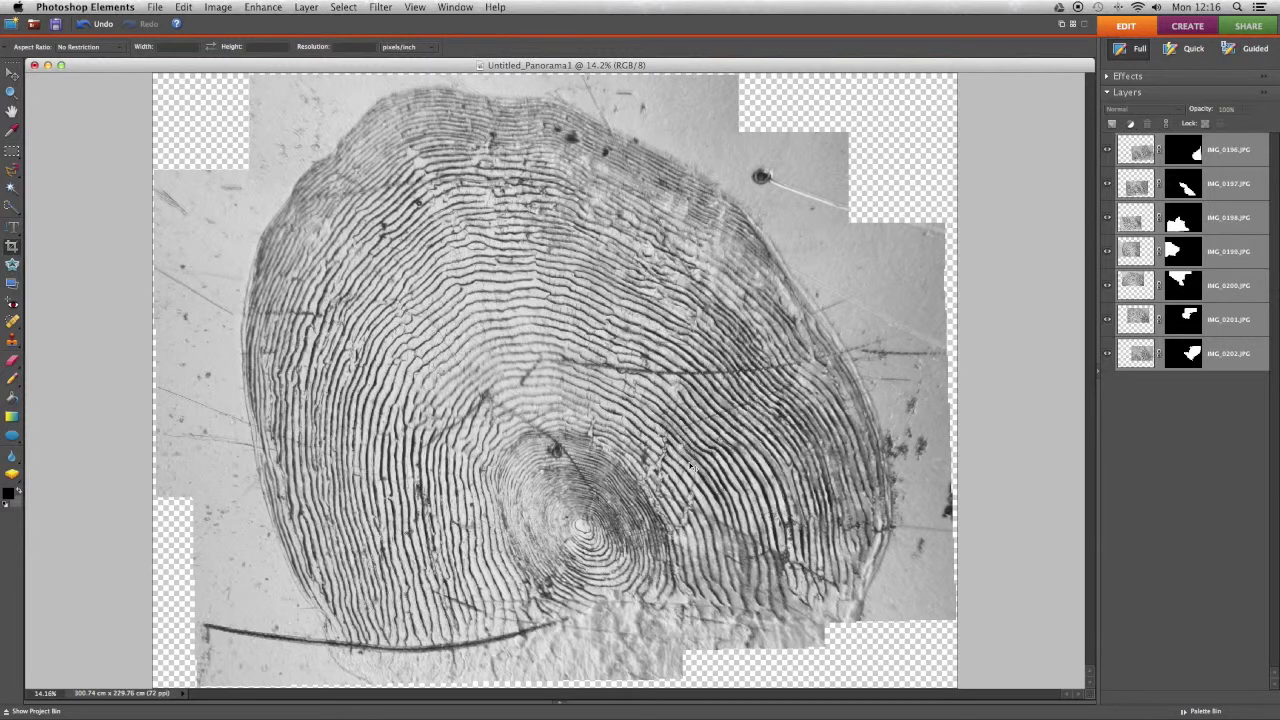
key(super+equal)
key(super+equal)
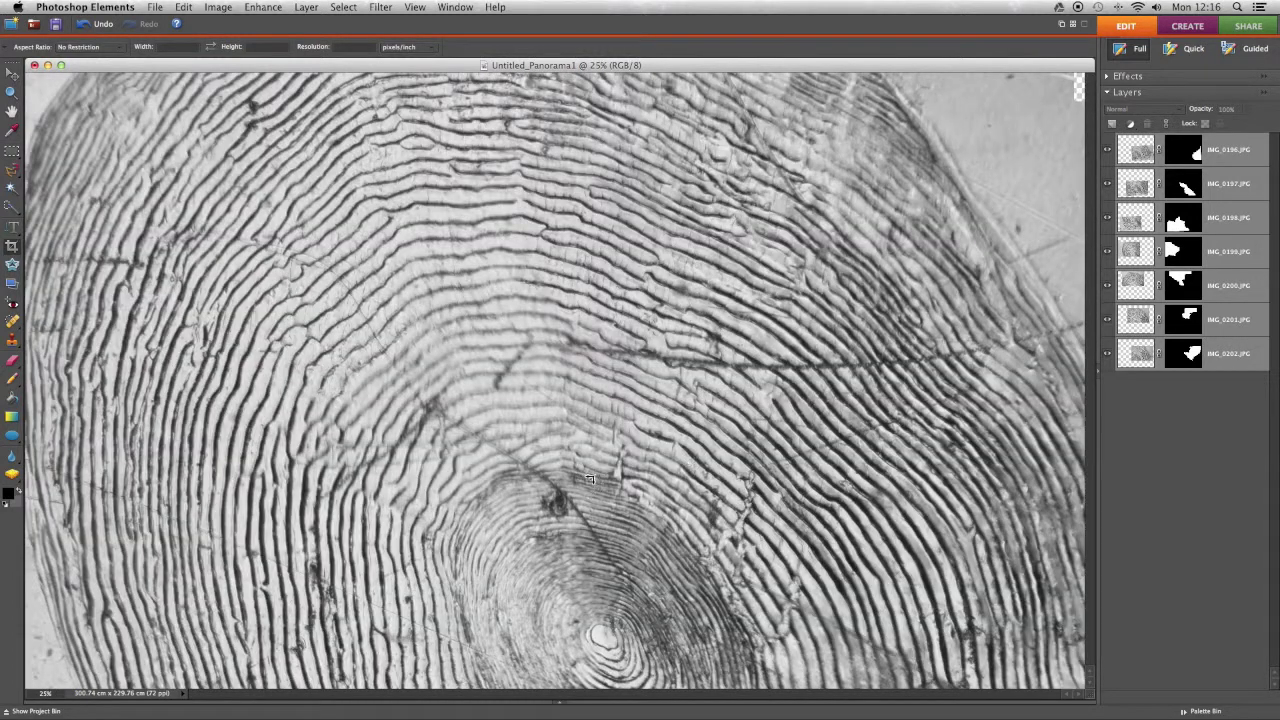
scroll(465, 519, down, 5)
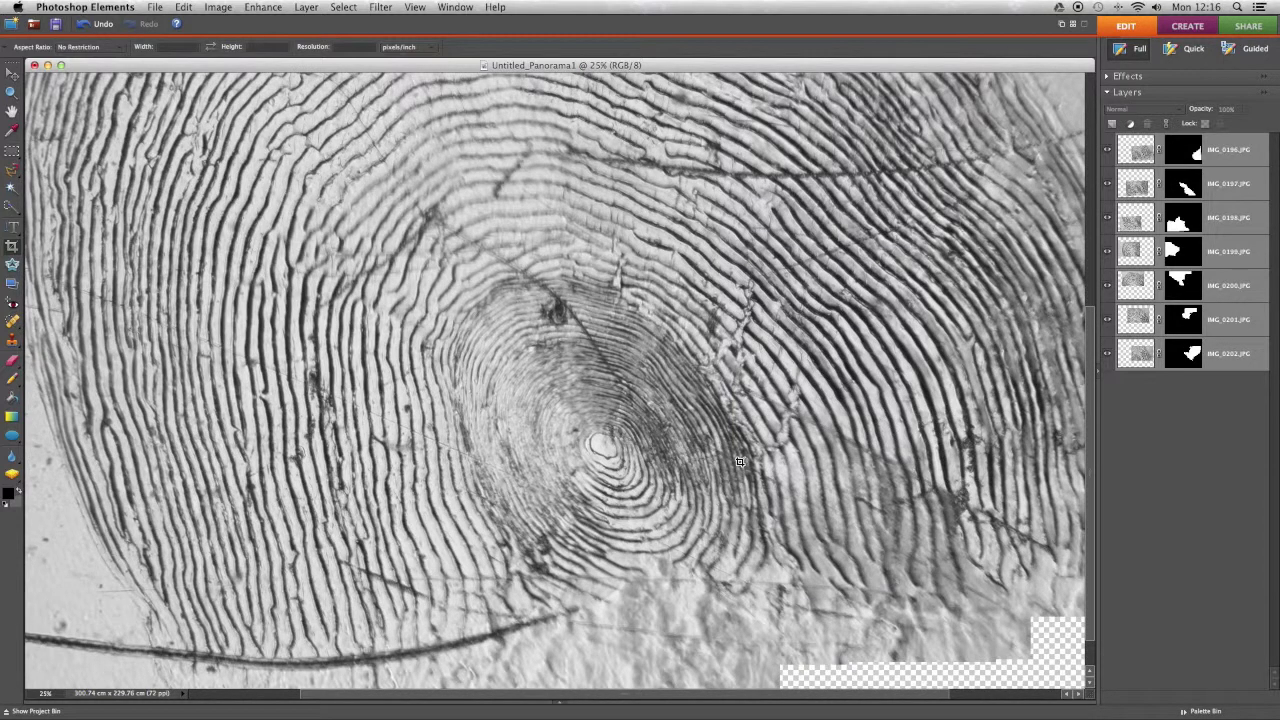
scroll(703, 474, right, 4)
scroll(701, 257, up, 3)
scroll(701, 257, up, 6)
scroll(692, 283, left, 6)
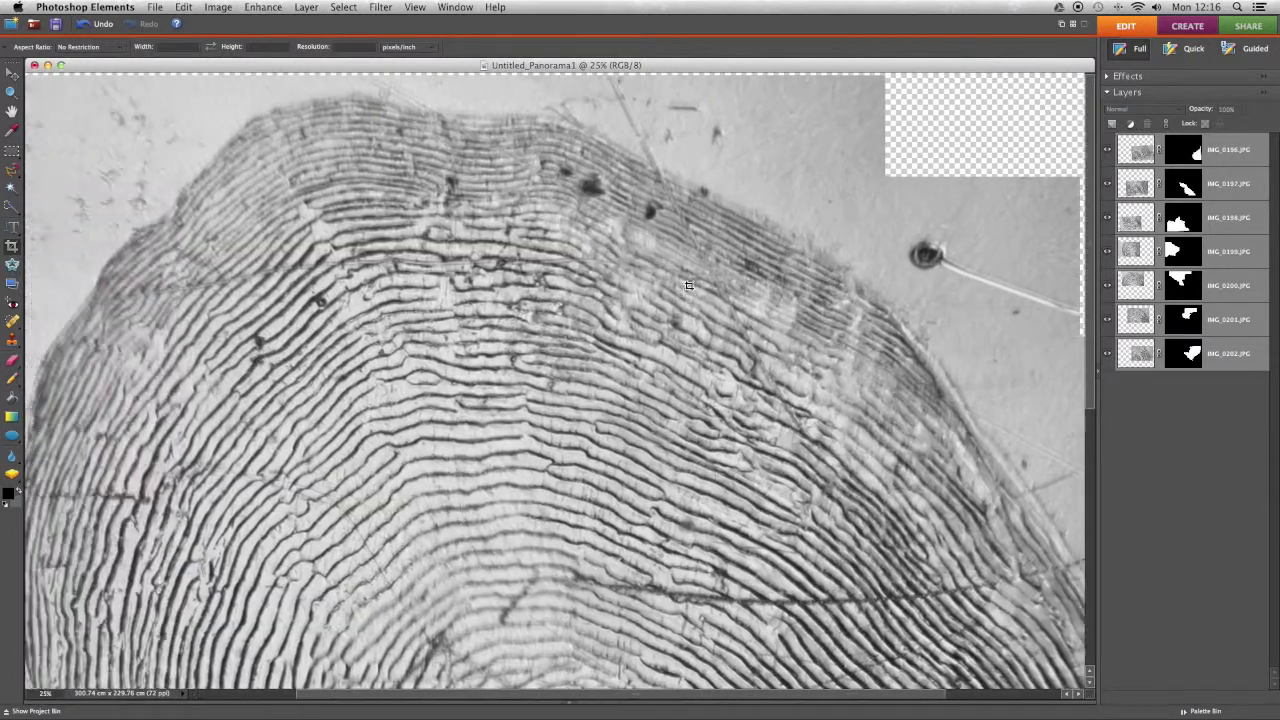
key(super+minus)
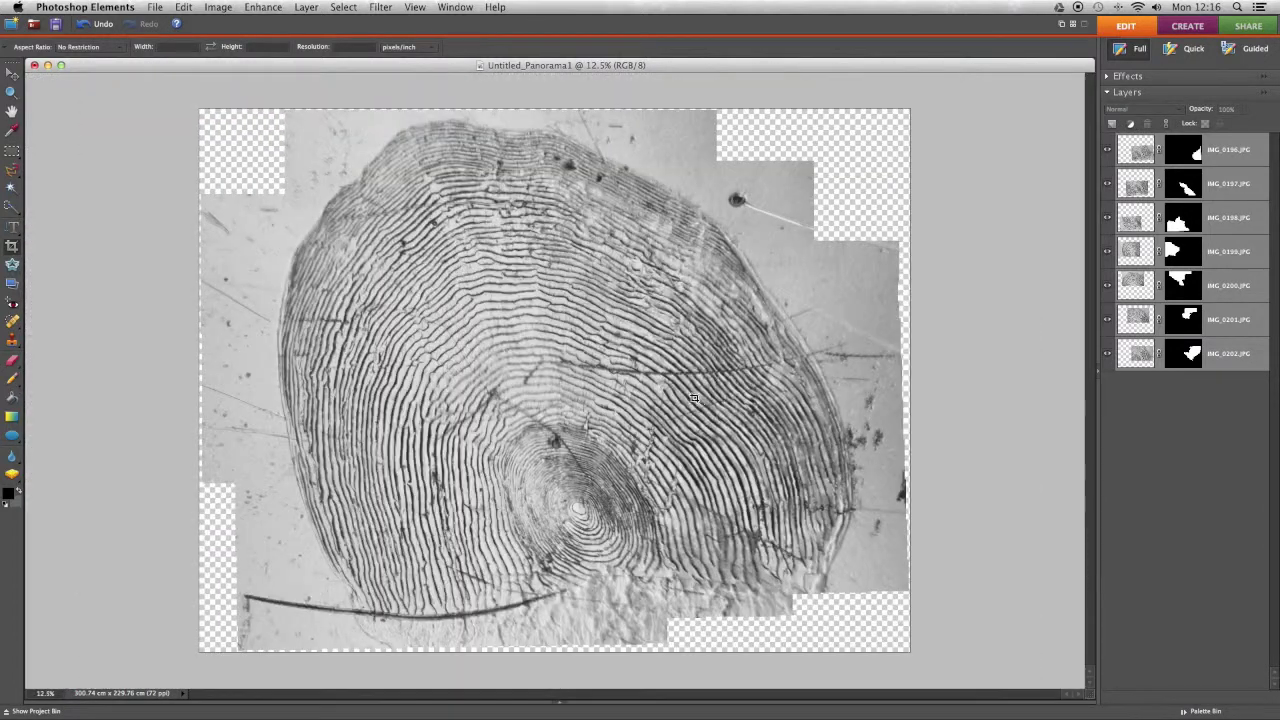
Step: Merge all panorama layers into one and apply Auto Levels
right_click(1144, 210)
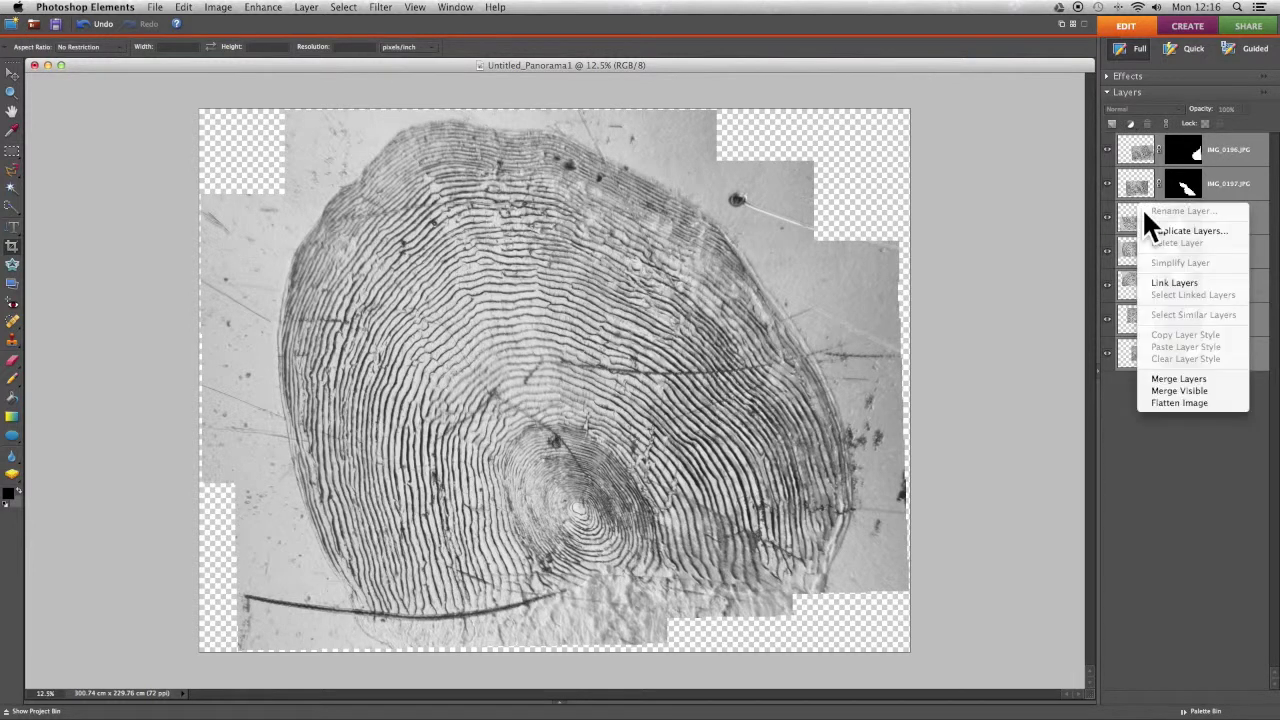
click(1179, 378)
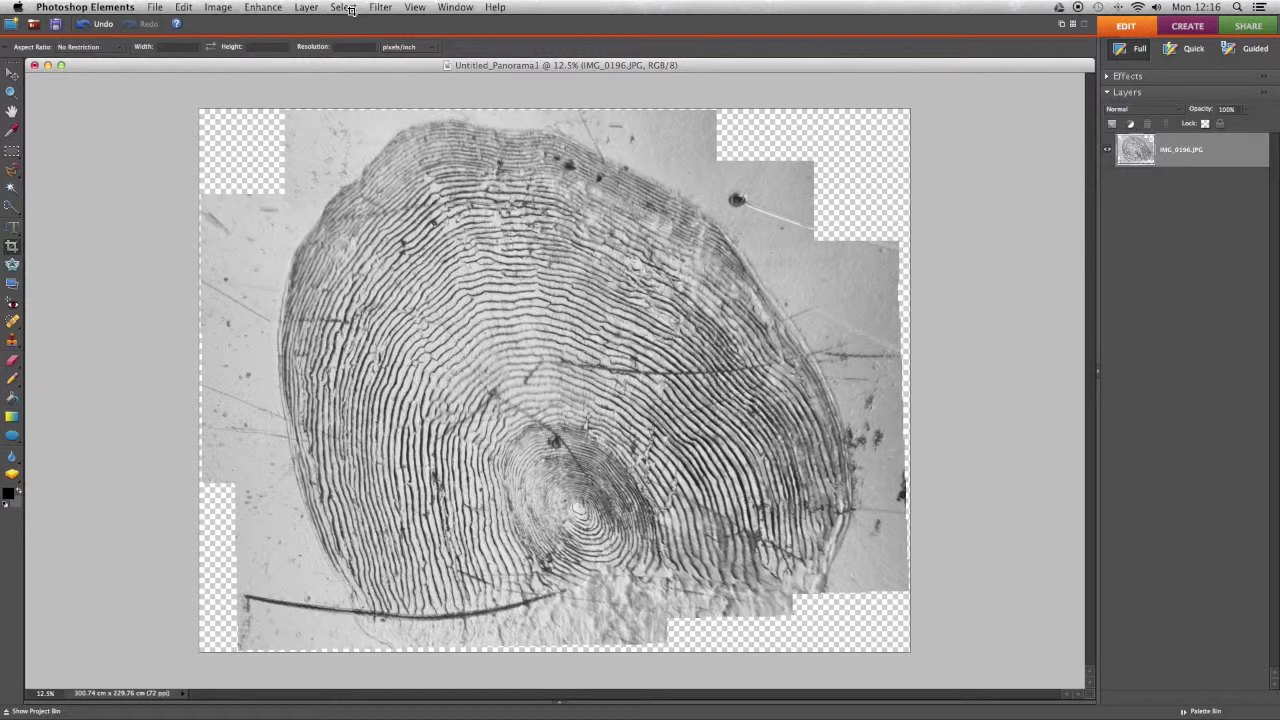
click(266, 8)
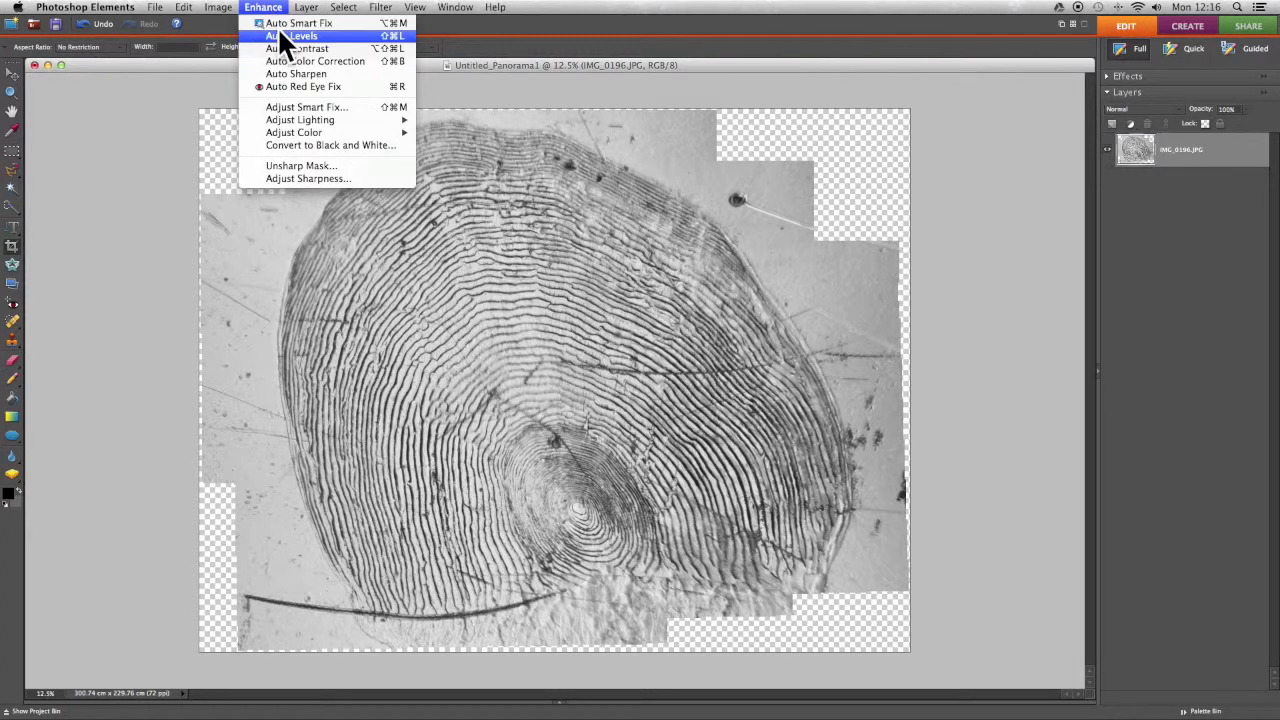
click(281, 35)
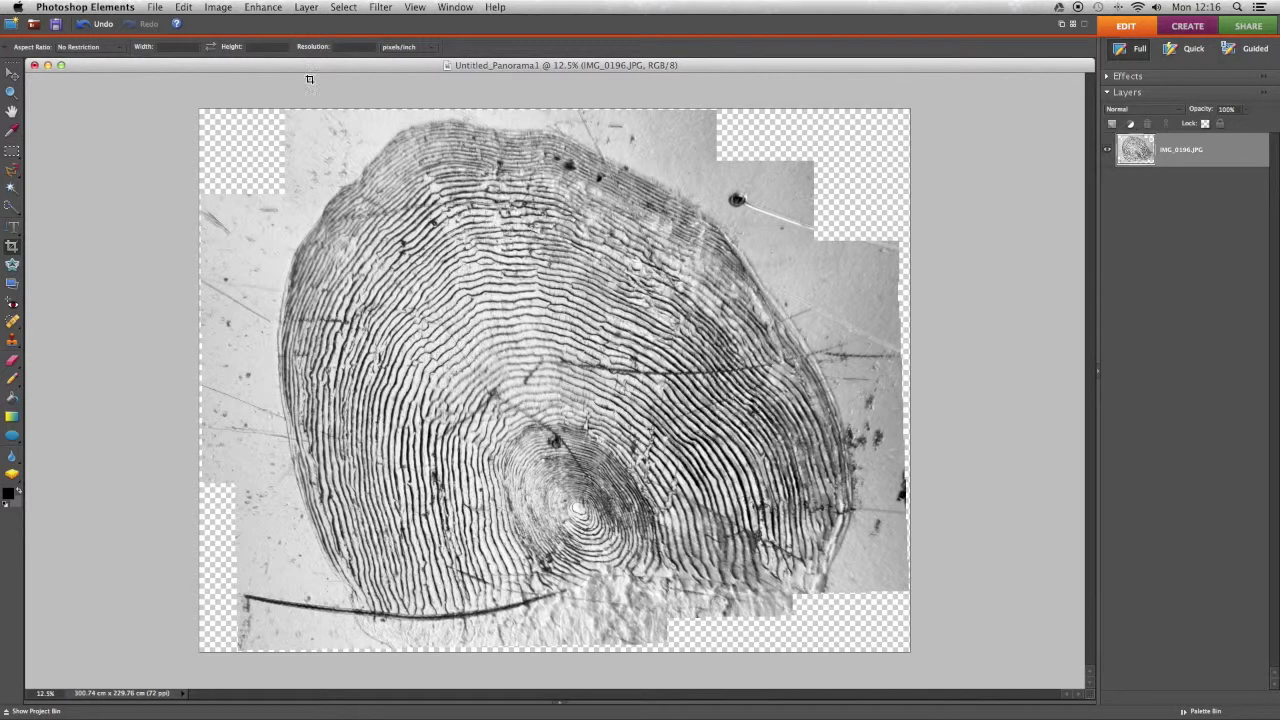
click(265, 10)
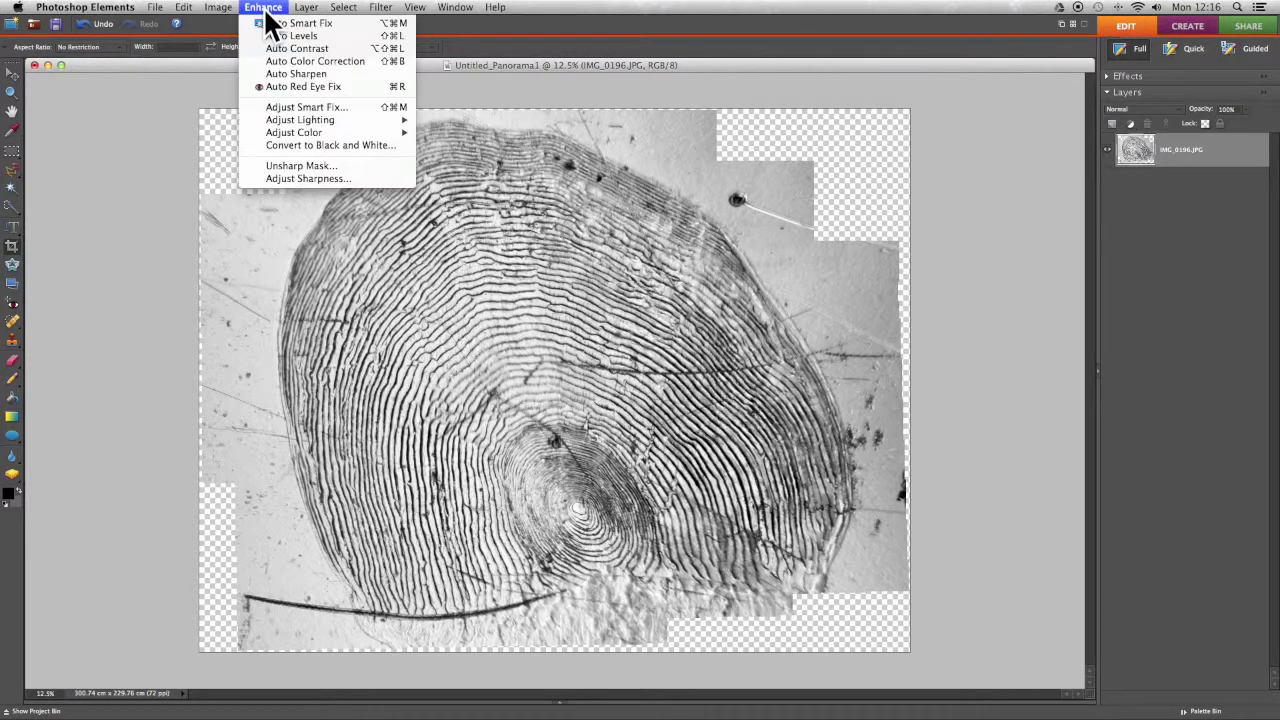
Step: Apply Unsharp Mask with 9.9-pixel radius and threshold 1, checking the before/after preview
click(300, 167)
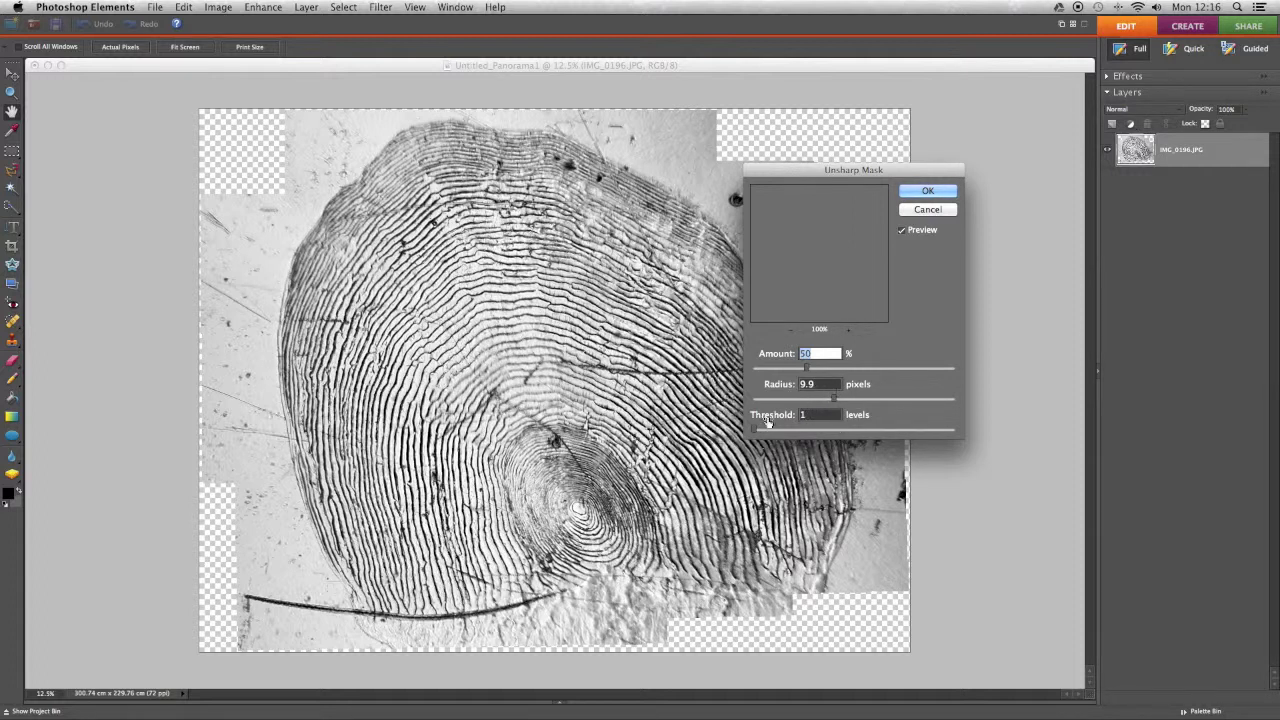
click(901, 230)
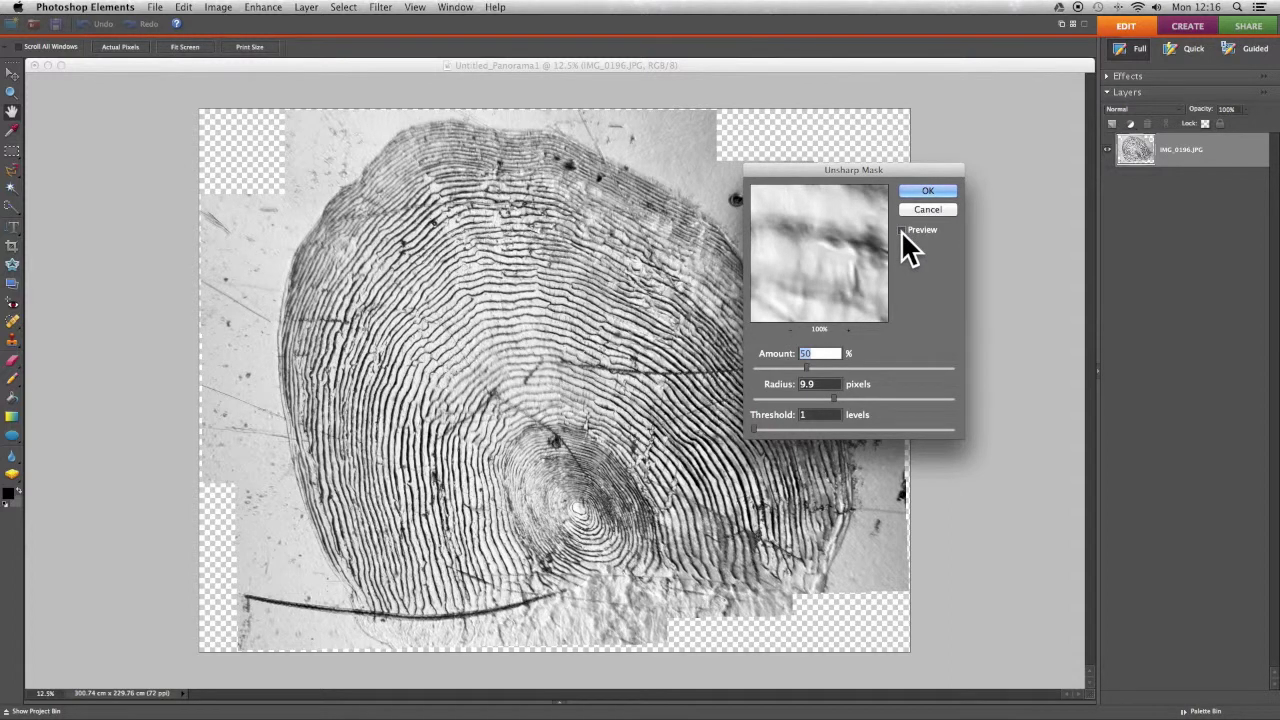
click(903, 230)
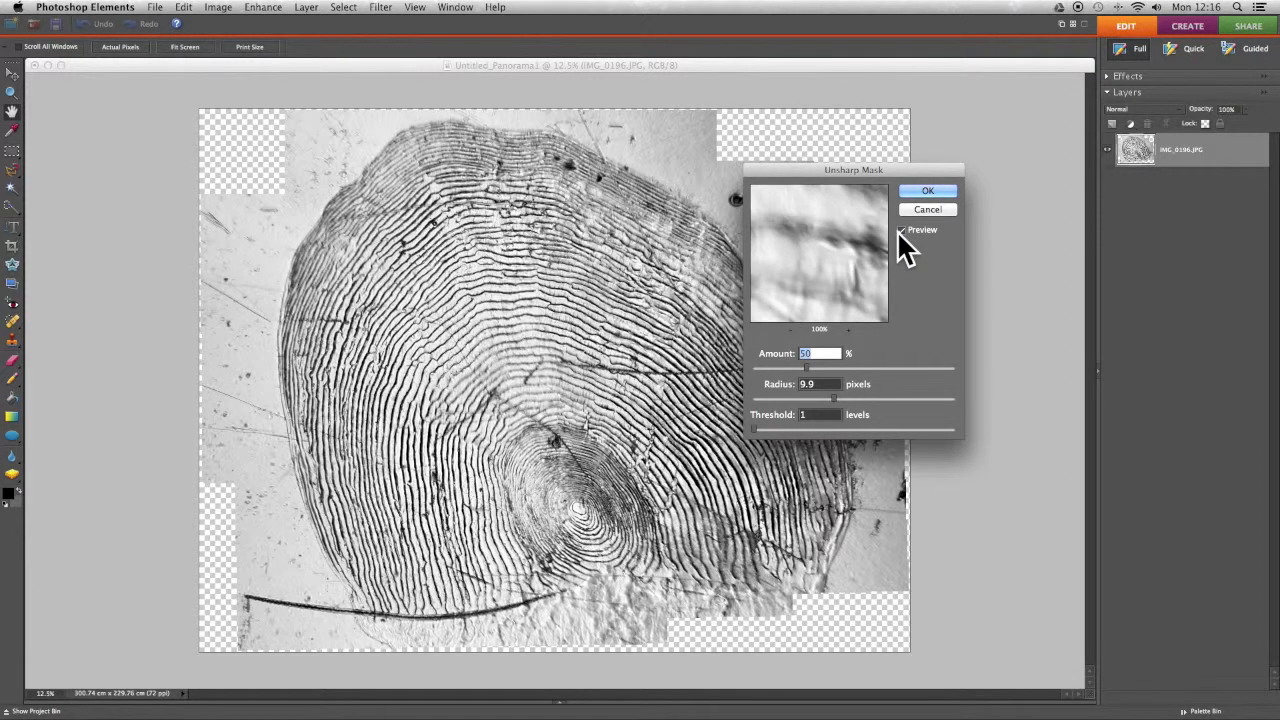
click(917, 189)
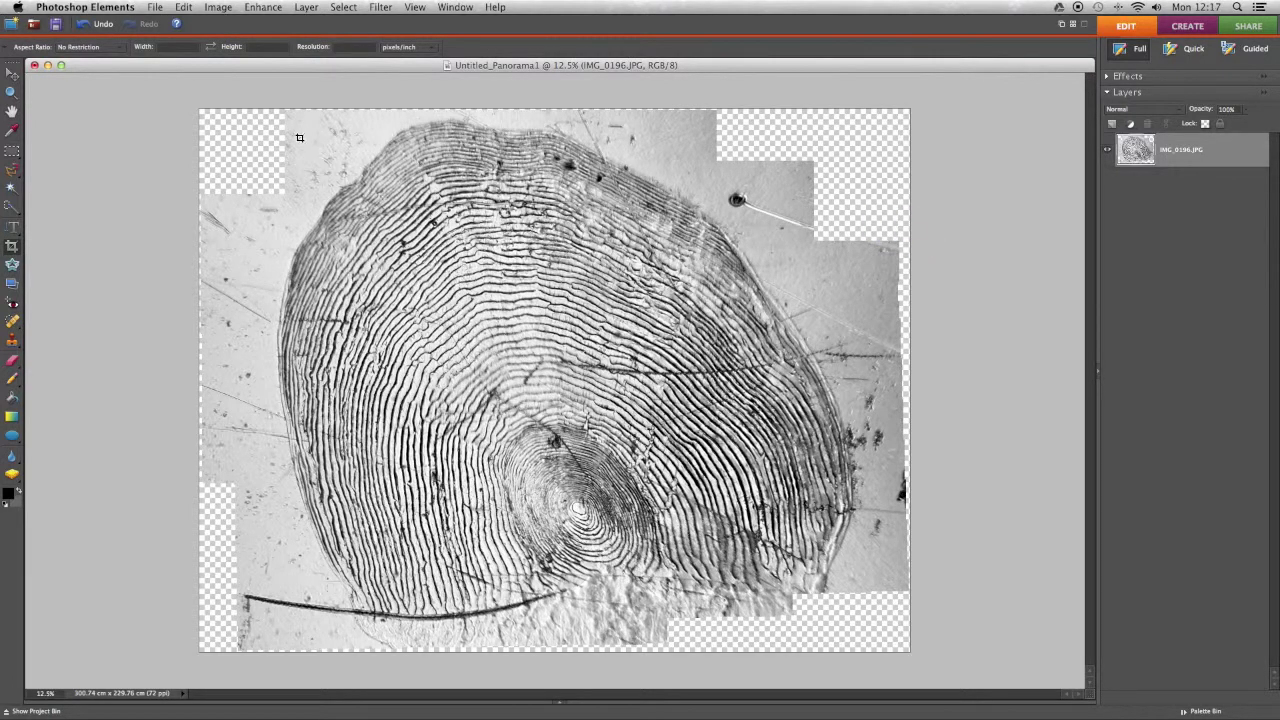
Step: Crop the panorama to a box around the salmon scale, trimming the transparent margins
drag(281, 110, 849, 620)
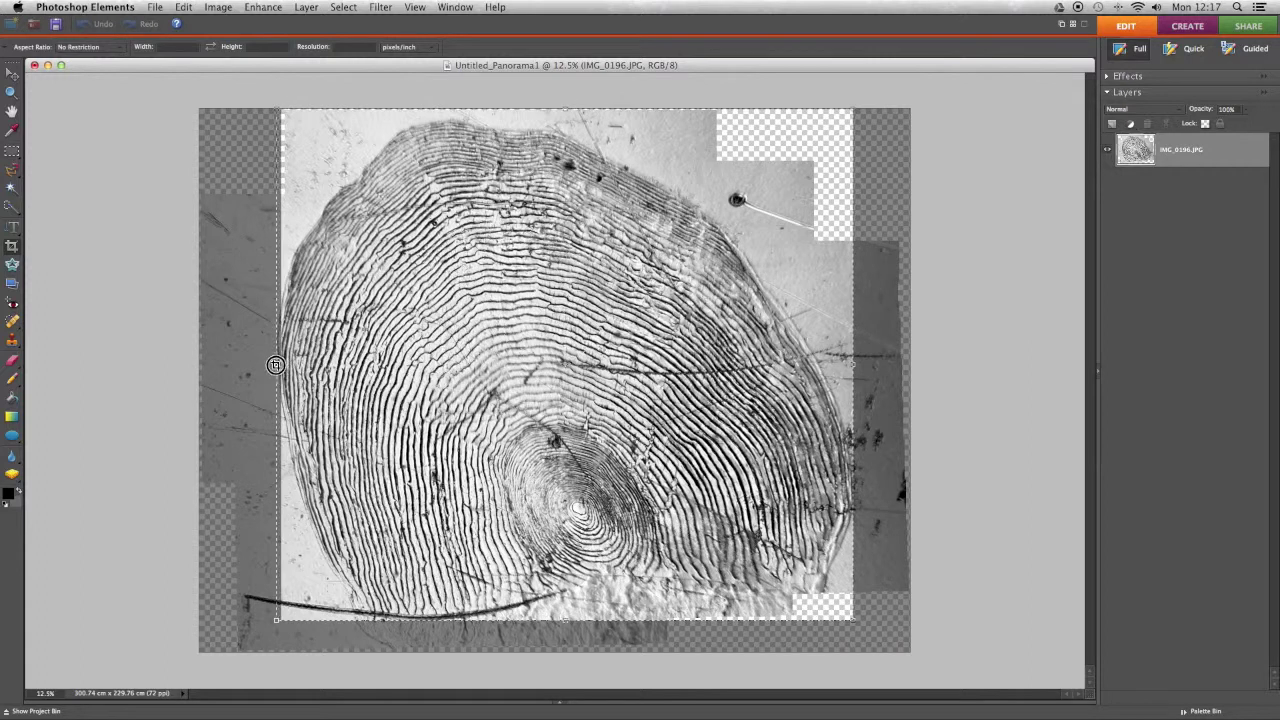
key(Return)
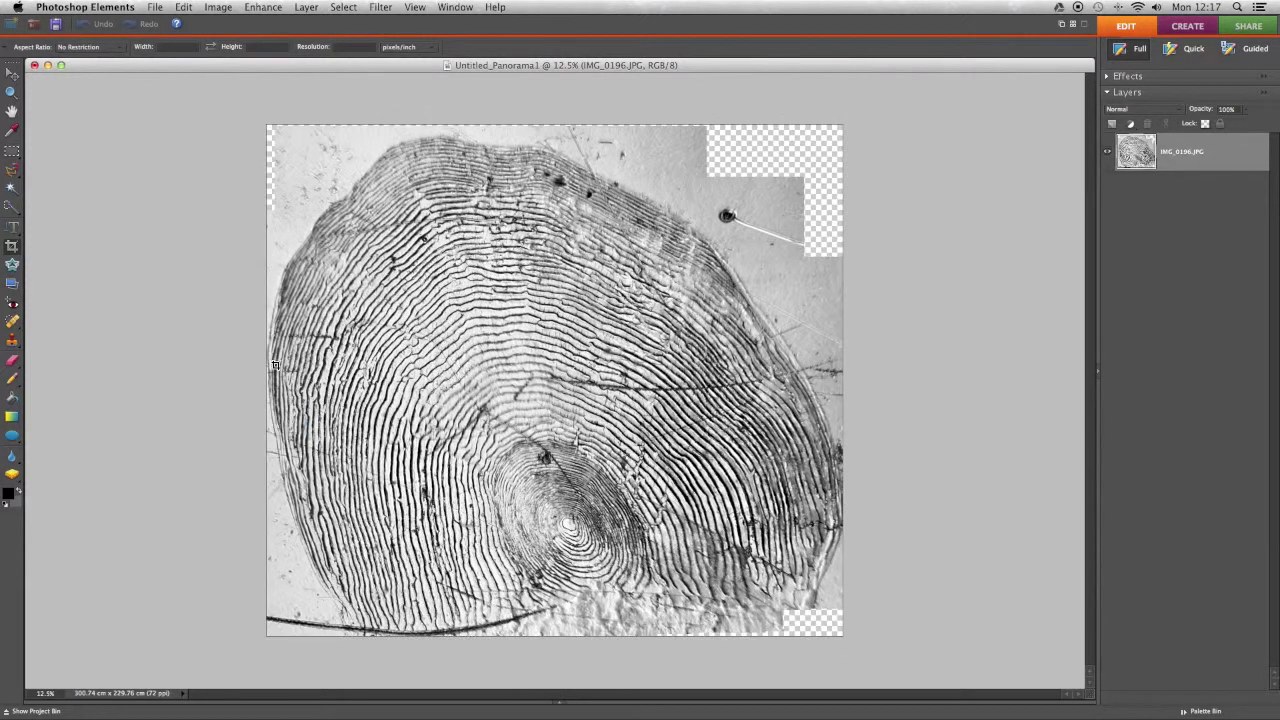
Step: Save a JPEG copy of the cropped panorama named salmon.jpg to the Desktop
click(155, 7)
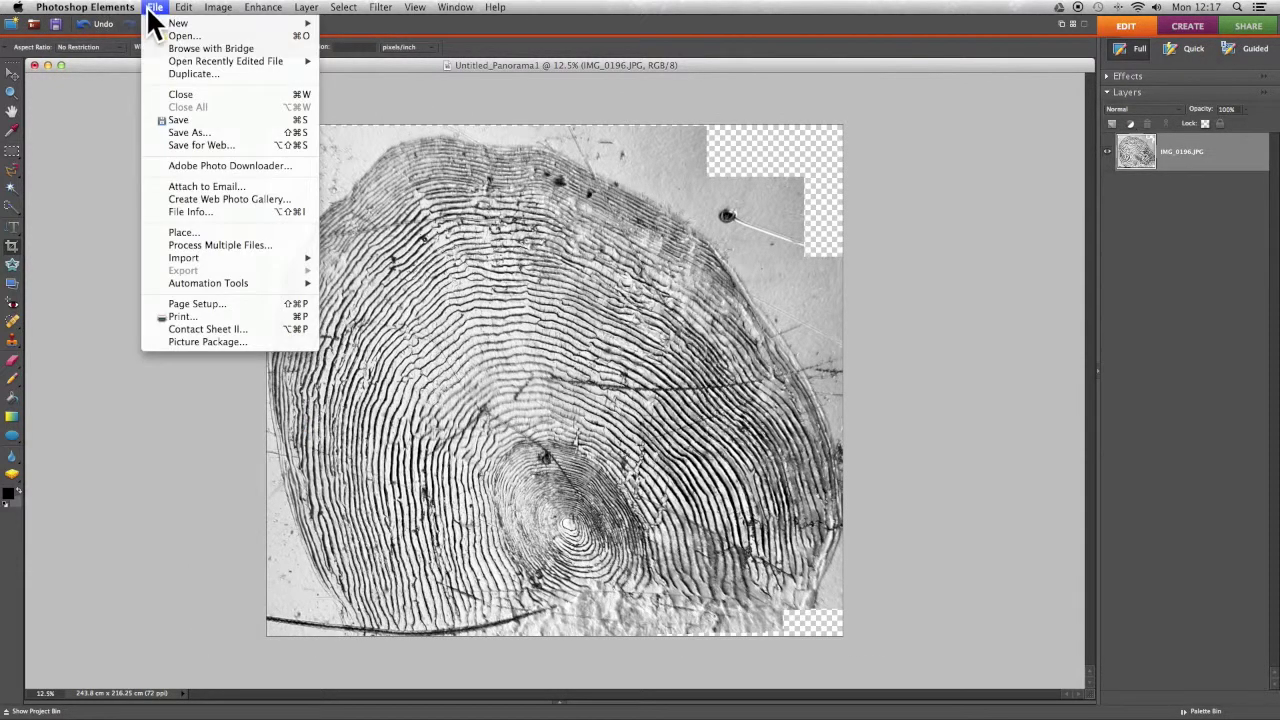
click(213, 141)
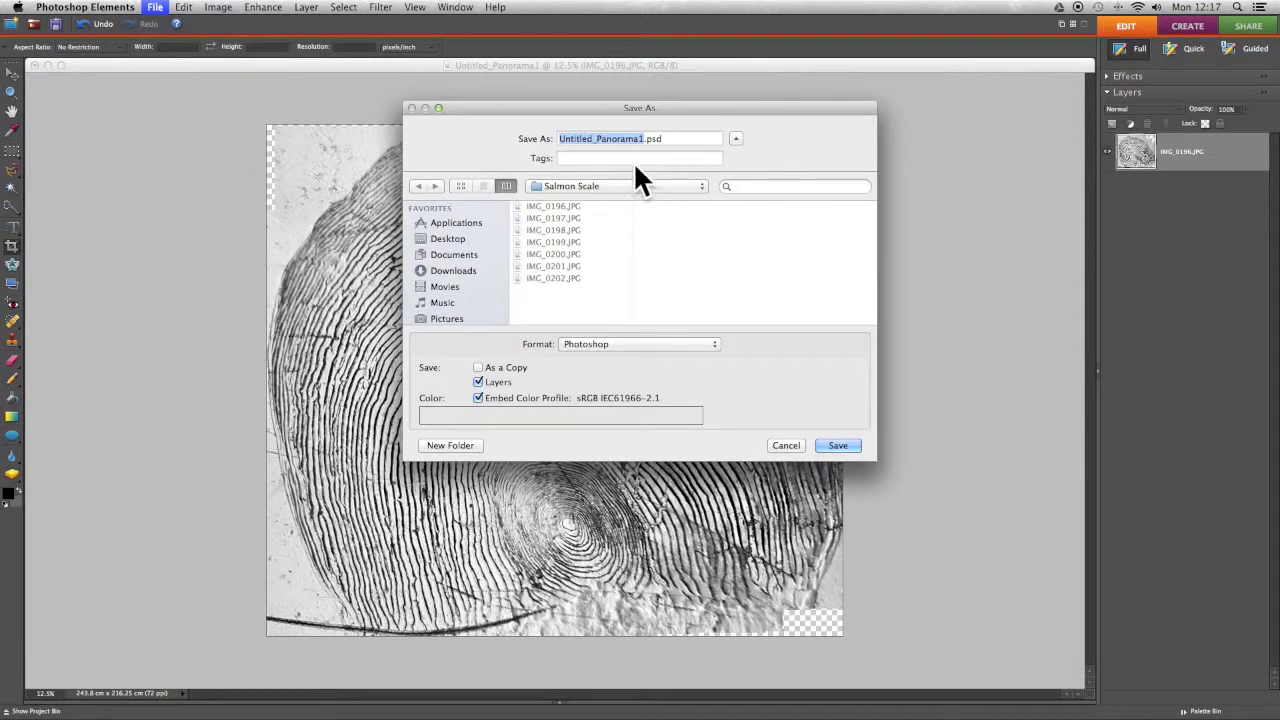
click(641, 343)
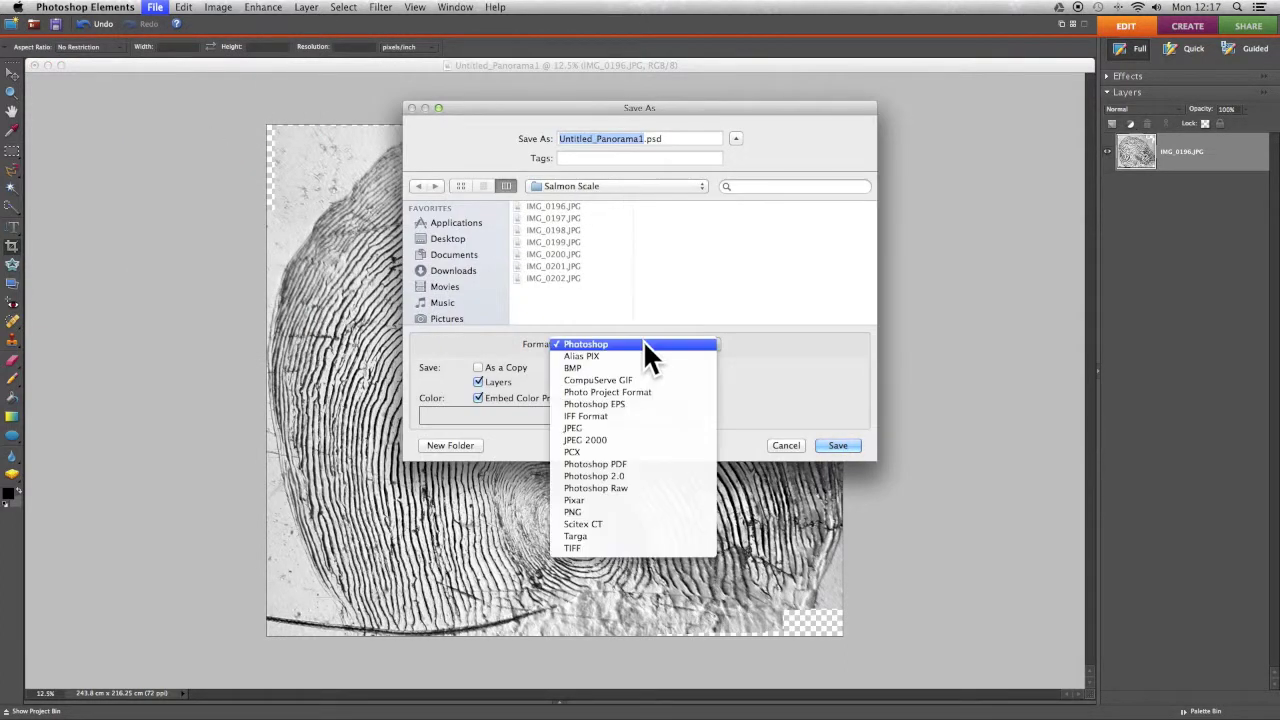
click(632, 427)
text(salm)
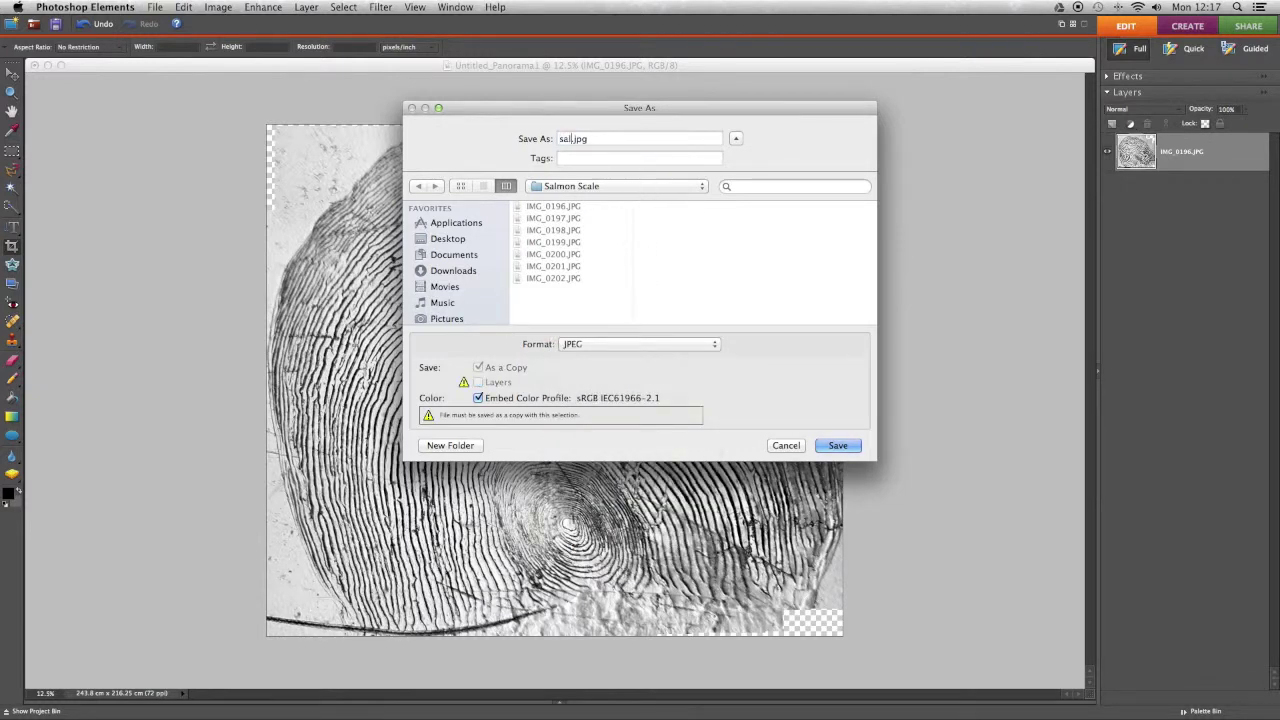
text(on)
click(458, 239)
click(836, 446)
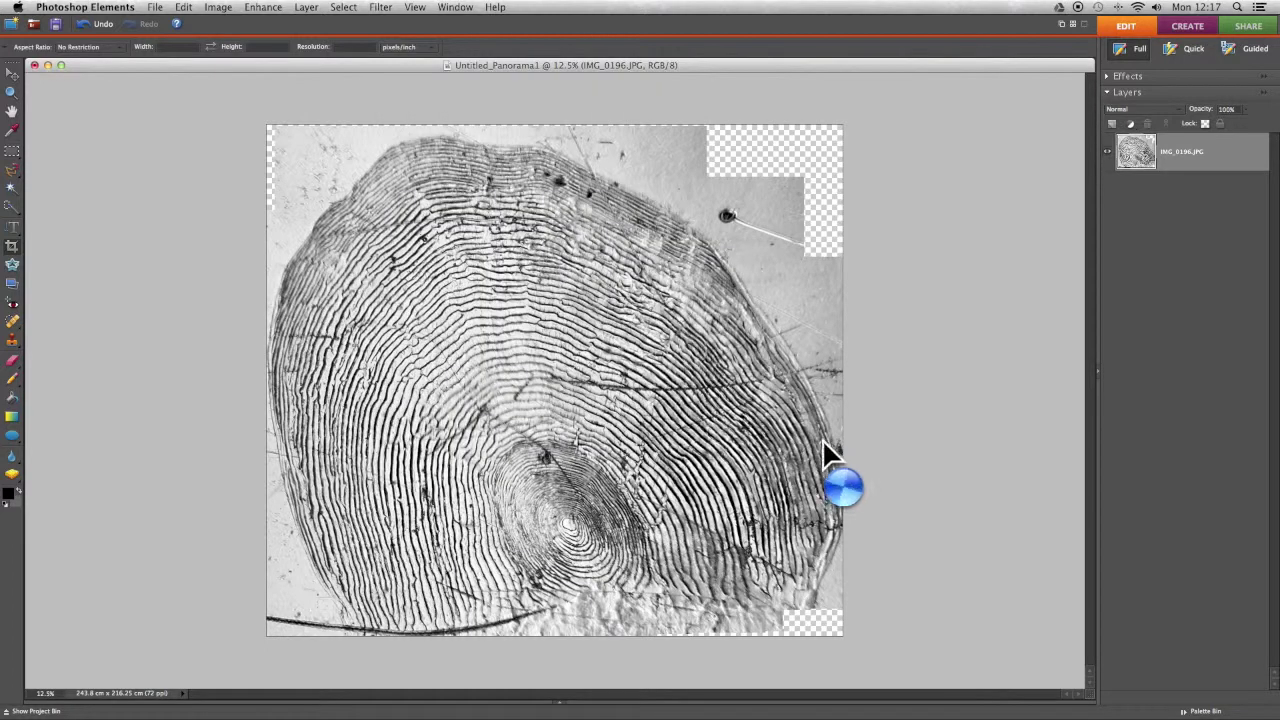